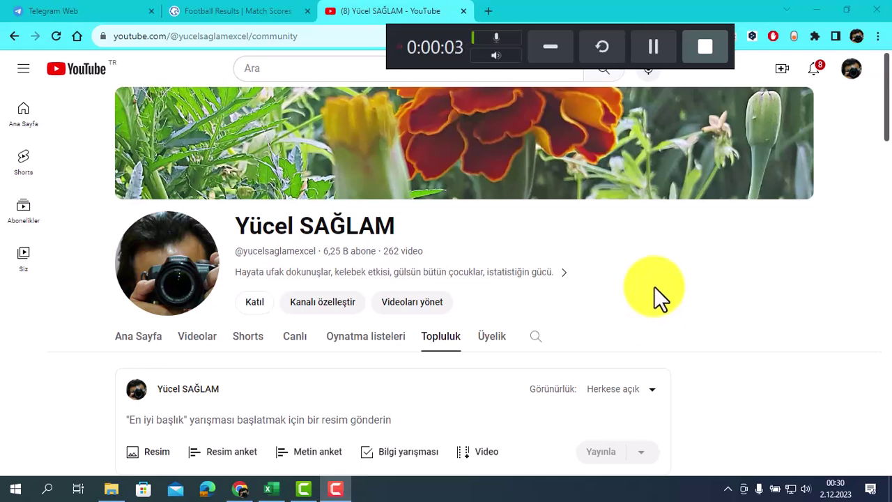
Scroll up and down through the current NowGoal page.
{"action": "scroll", "coordinate": [656, 287], "scroll_direction": "down", "scroll_amount": 2}
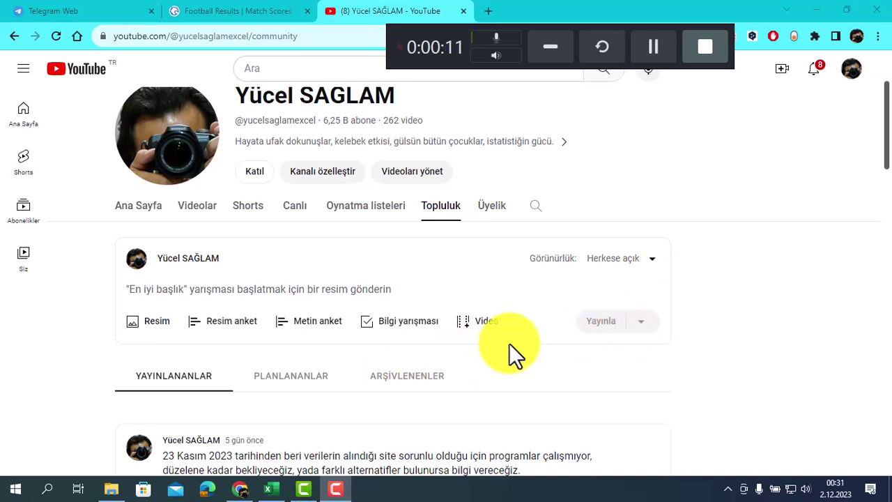
{"action": "scroll", "coordinate": [508, 343], "scroll_direction": "up", "scroll_amount": 1}
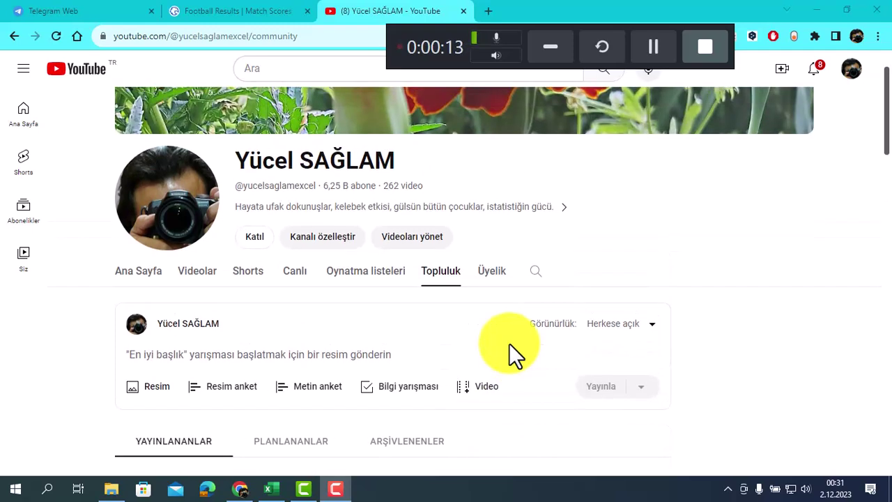
{"action": "scroll", "coordinate": [509, 343], "scroll_direction": "up", "scroll_amount": 1}
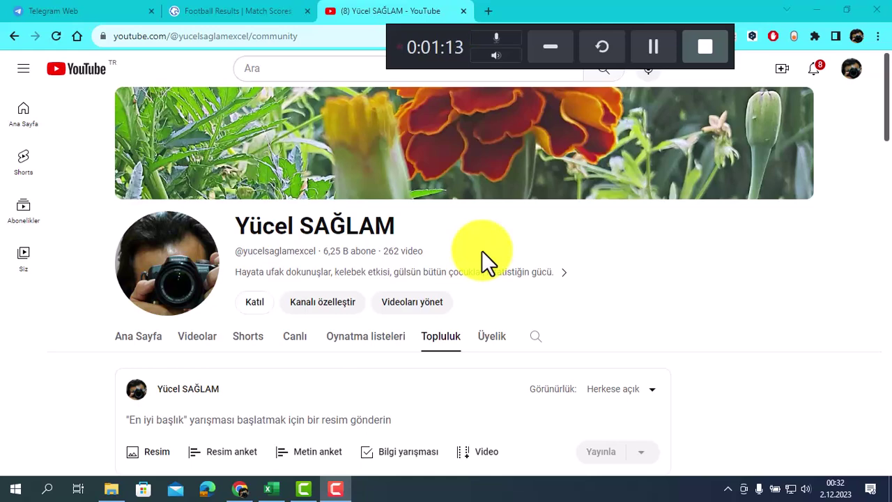
{"action": "scroll", "coordinate": [482, 250], "scroll_direction": "down", "scroll_amount": 1}
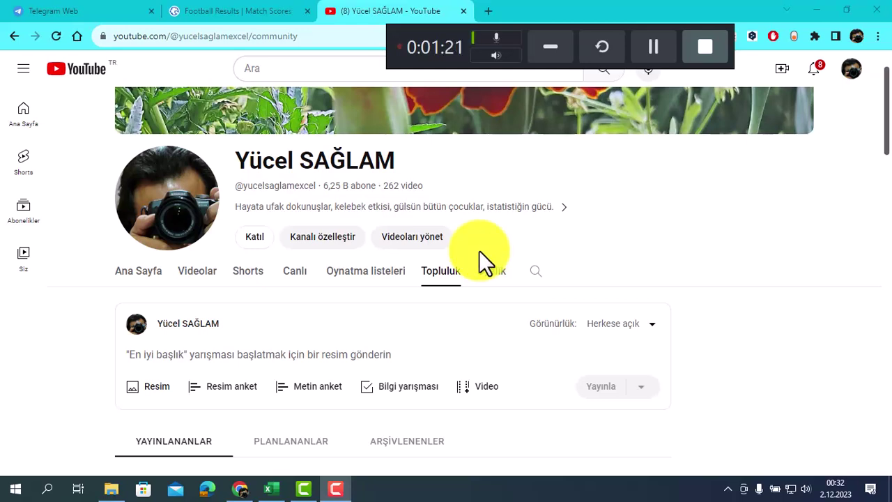
{"action": "scroll", "coordinate": [479, 252], "scroll_direction": "down", "scroll_amount": 1}
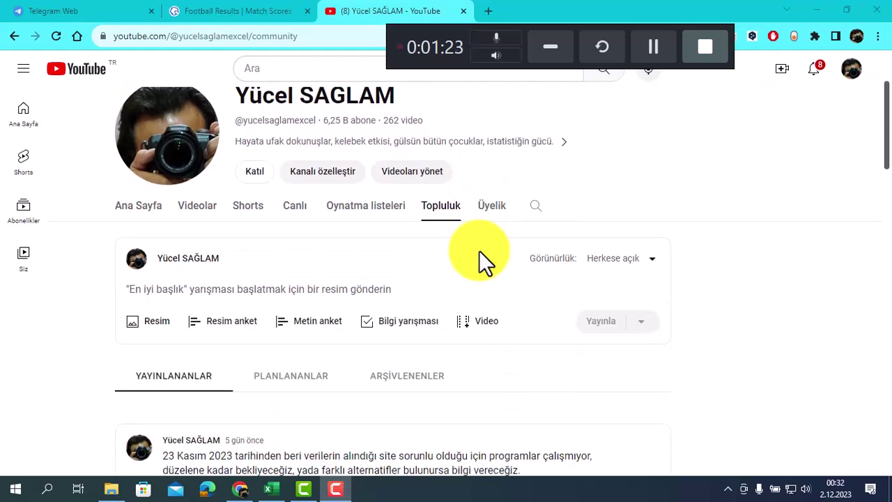
{"action": "scroll", "coordinate": [480, 251], "scroll_direction": "down", "scroll_amount": 2}
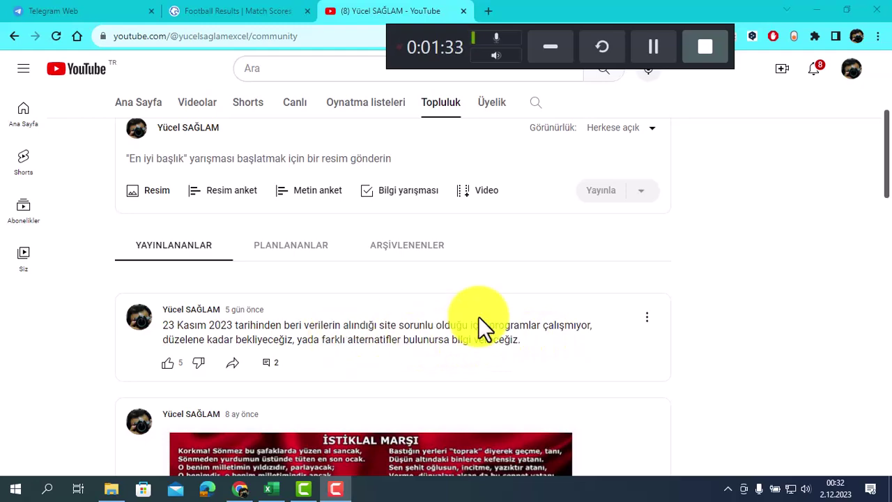
{"action": "scroll", "coordinate": [478, 316], "scroll_direction": "up", "scroll_amount": 1}
{"action": "scroll", "coordinate": [478, 316], "scroll_direction": "up", "scroll_amount": 1}
{"action": "scroll", "coordinate": [478, 316], "scroll_direction": "down", "scroll_amount": 1}
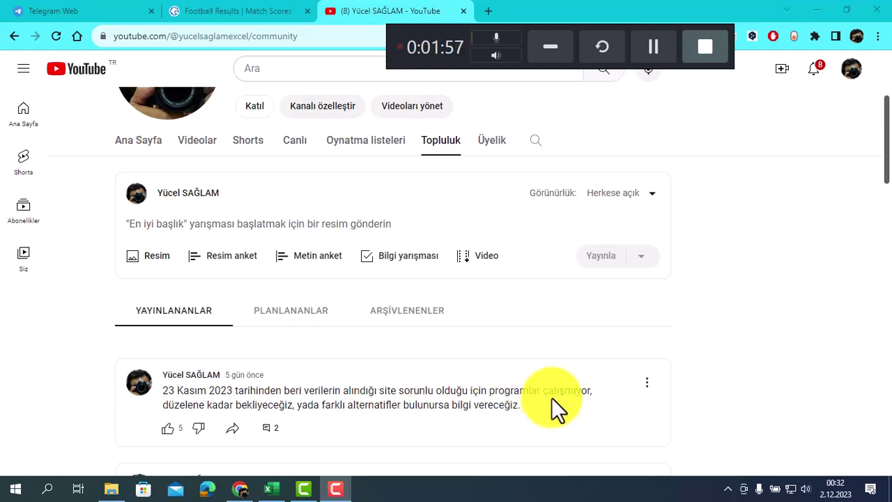
Open the Football Results | Match Scores list, then bring the SiBSeTiHO v21-22KASIM23 workbook forward.
{"action": "left_click", "coordinate": [243, 12]}
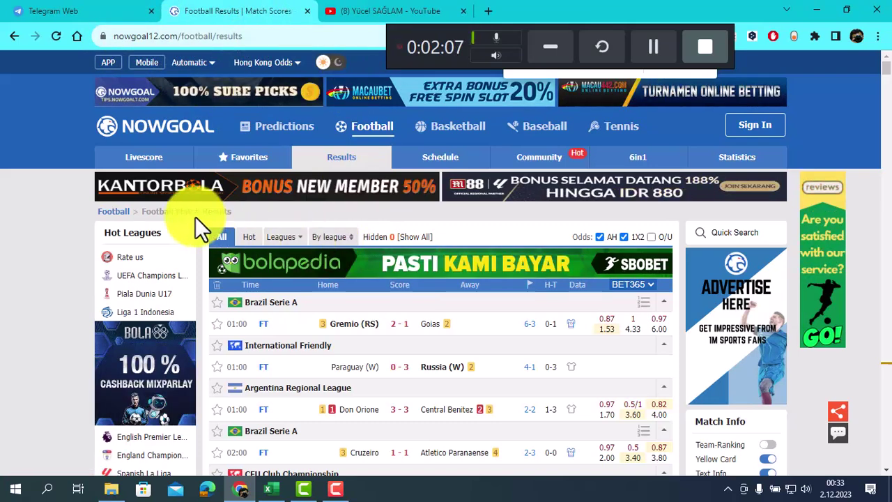
{"action": "scroll", "coordinate": [385, 283], "scroll_direction": "down", "scroll_amount": 3}
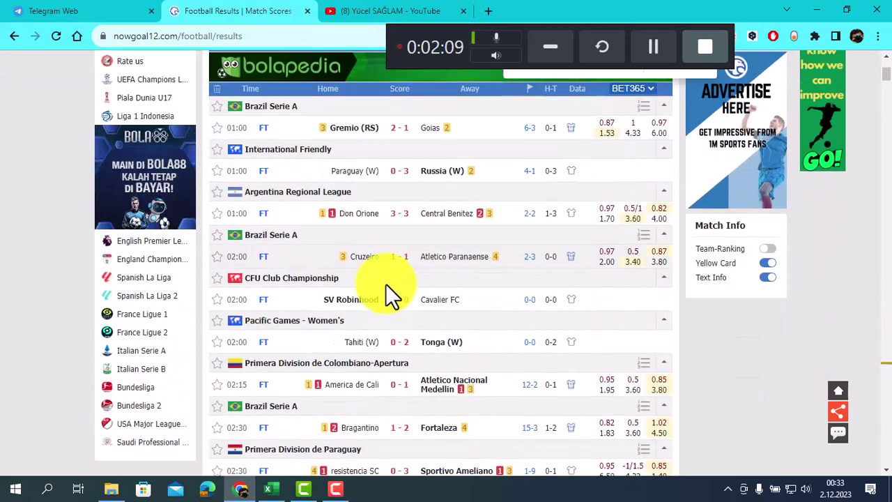
{"action": "scroll", "coordinate": [385, 283], "scroll_direction": "up", "scroll_amount": 3}
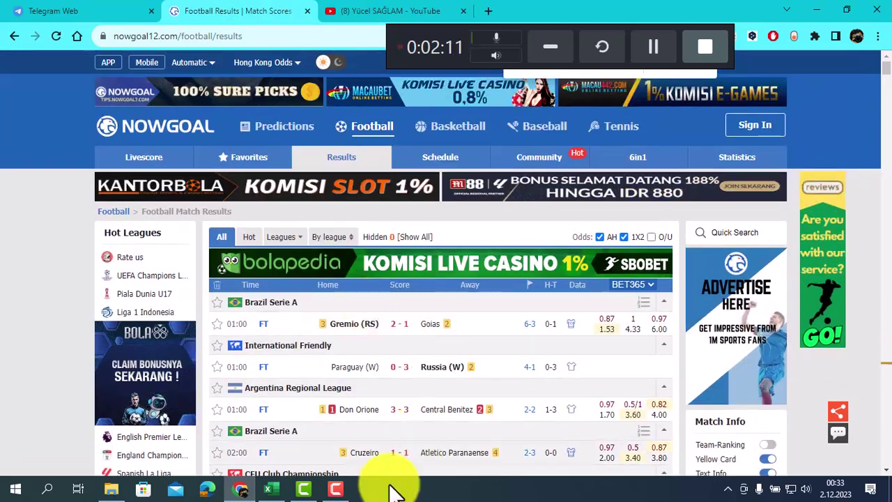
{"action": "left_click", "coordinate": [278, 488]}
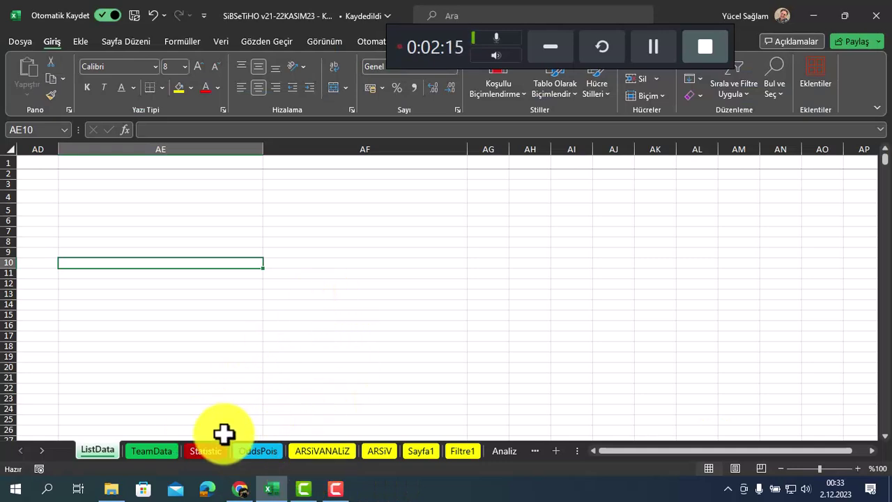
{"action": "left_click", "coordinate": [330, 453]}
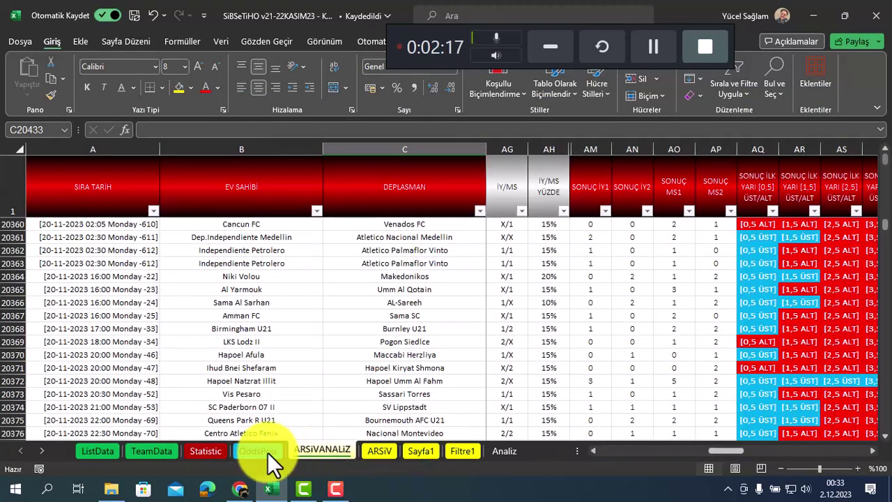
{"action": "left_click", "coordinate": [203, 455]}
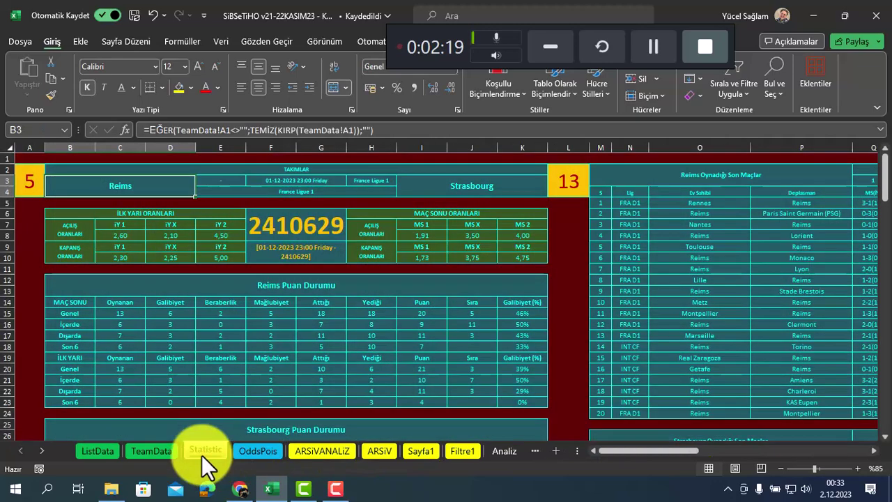
{"action": "left_click", "coordinate": [94, 453]}
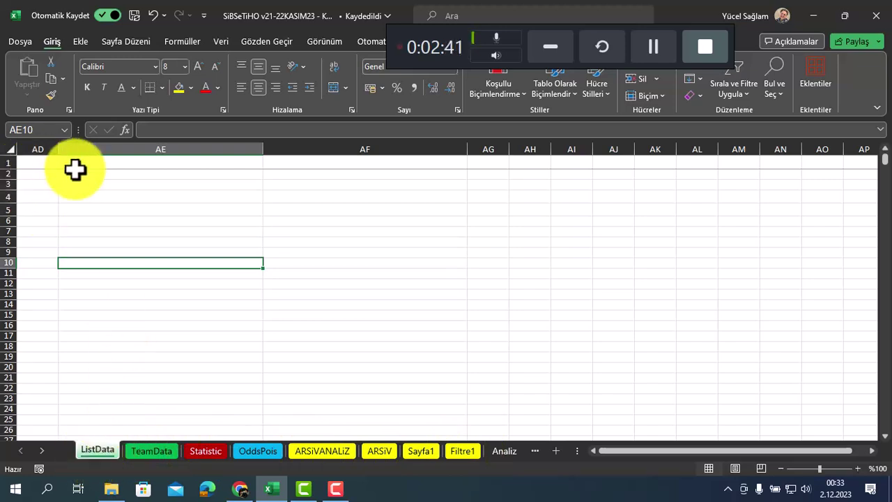
Select row 10 on ListData and unhide columns via Format > Hide & Unhide > Unhide Columns.
{"action": "left_click_drag", "start_coordinate": [653, 452], "coordinate": [619, 459]}
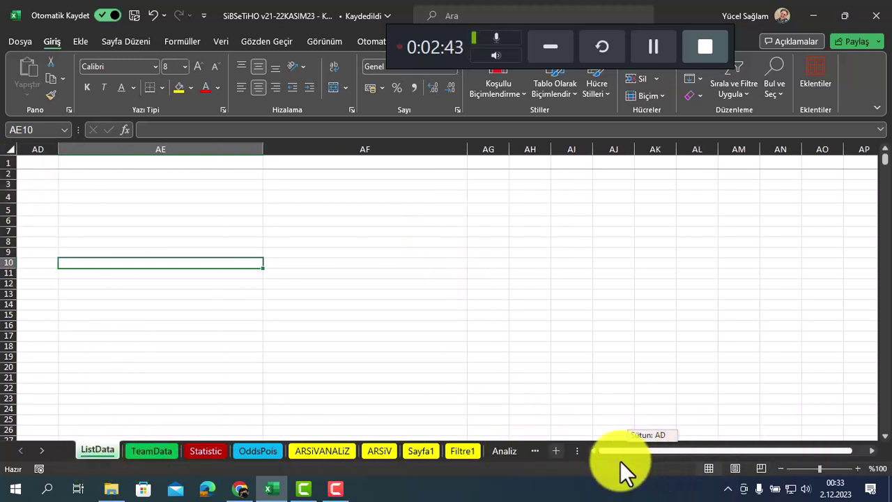
{"action": "left_click", "coordinate": [10, 262]}
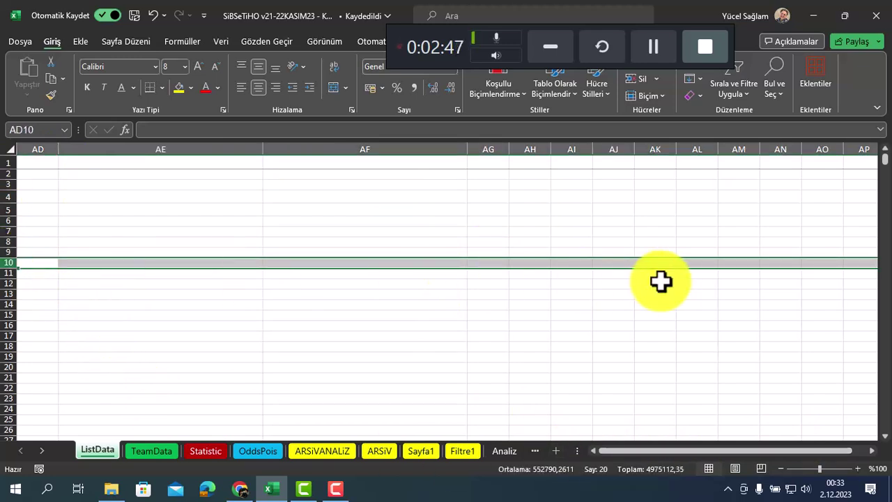
{"action": "left_click", "coordinate": [660, 95]}
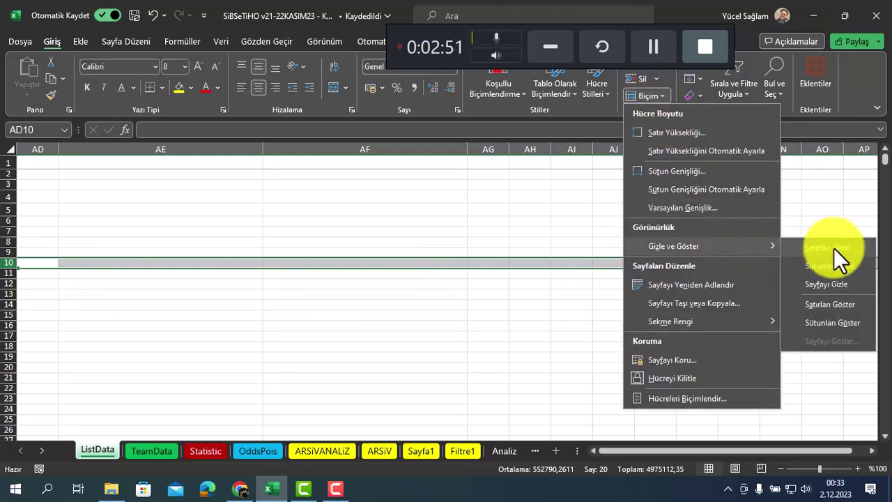
{"action": "left_click", "coordinate": [825, 324]}
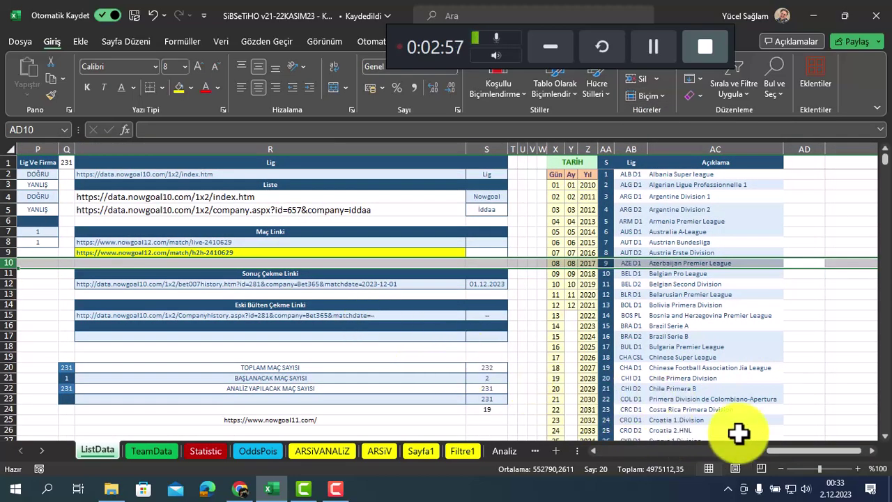
{"action": "mouse_move", "coordinate": [786, 448]}
{"action": "left_mouse_down"}
{"action": "mouse_move", "coordinate": [688, 439]}
{"action": "mouse_move", "coordinate": [735, 448]}
{"action": "left_mouse_up"}
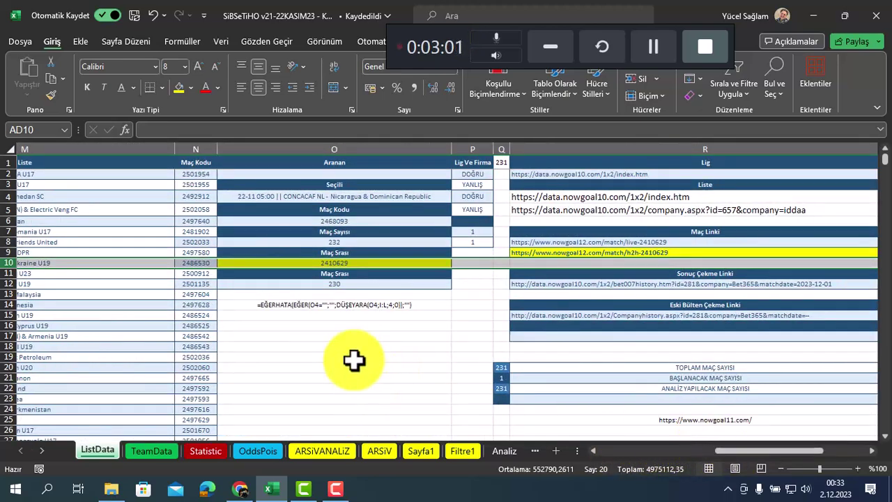
{"action": "left_click", "coordinate": [390, 336]}
{"action": "left_click", "coordinate": [583, 252]}
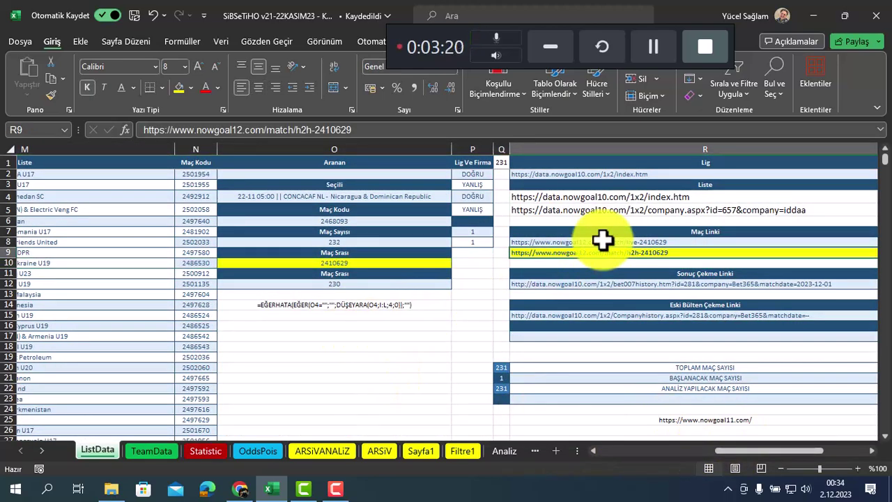
{"action": "left_click", "coordinate": [602, 241]}
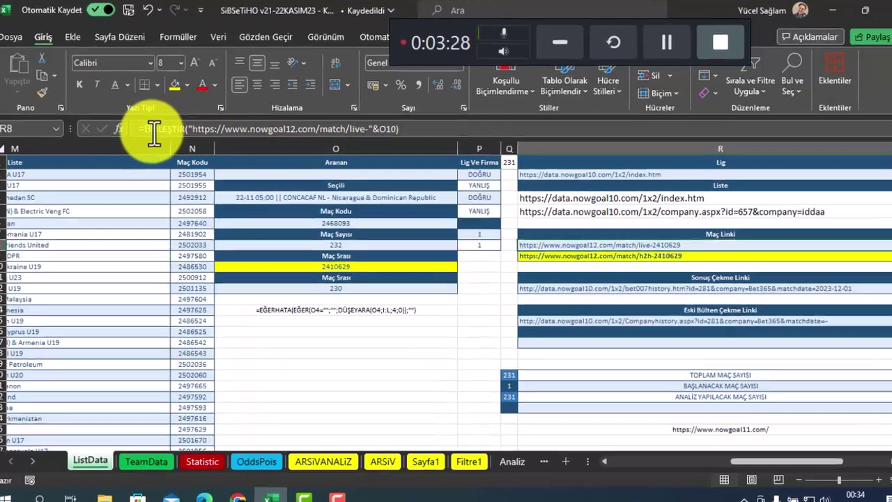
{"action": "left_click", "coordinate": [300, 129]}
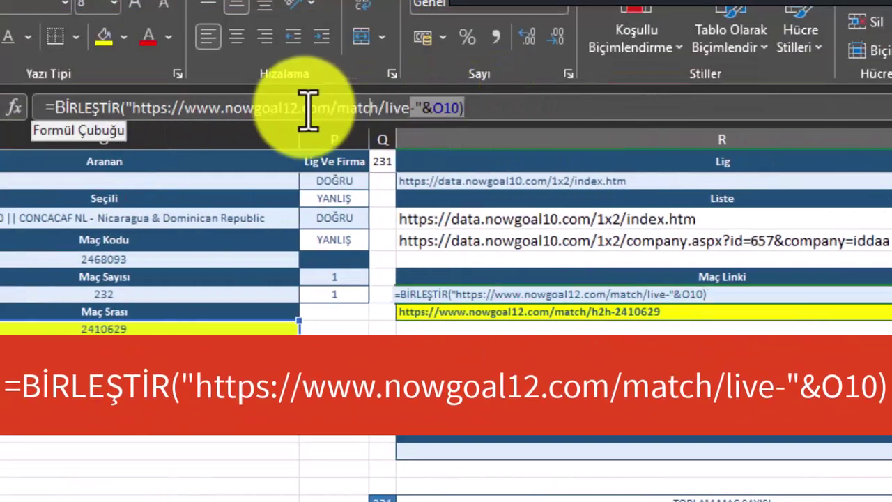
{"action": "left_click_drag", "start_coordinate": [309, 112], "coordinate": [44, 108]}
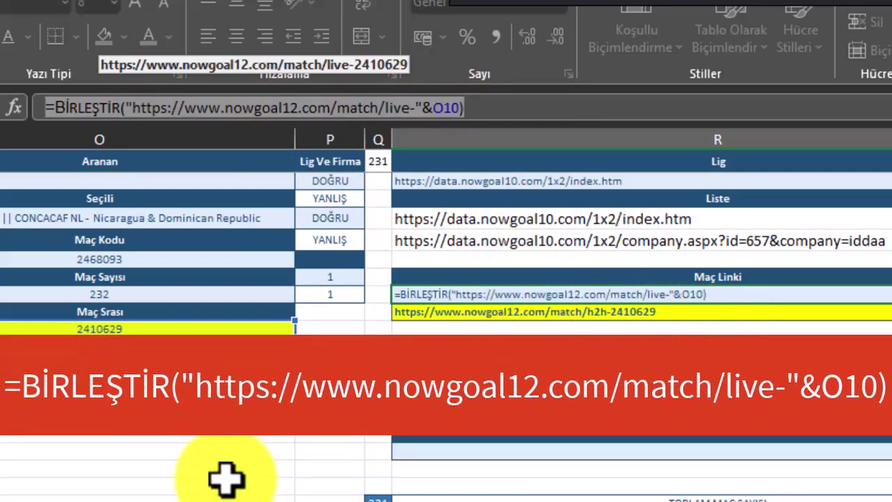
{"action": "key", "text": "Escape"}
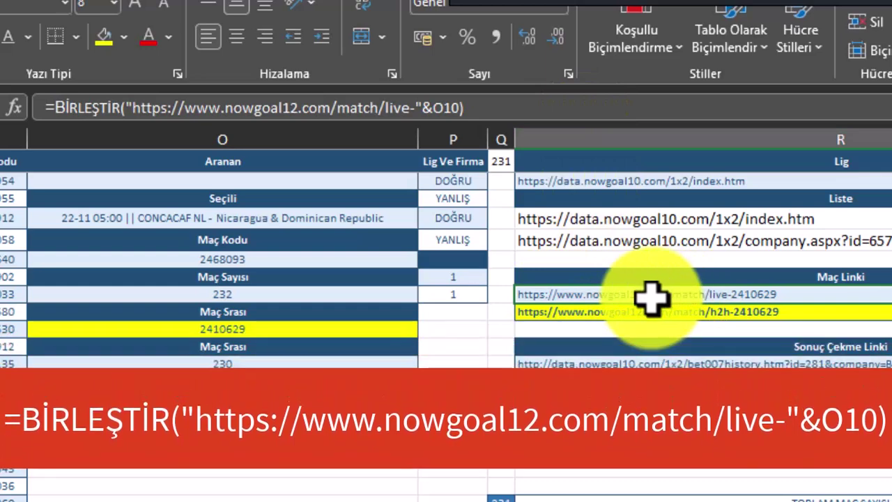
{"action": "left_click", "coordinate": [623, 313]}
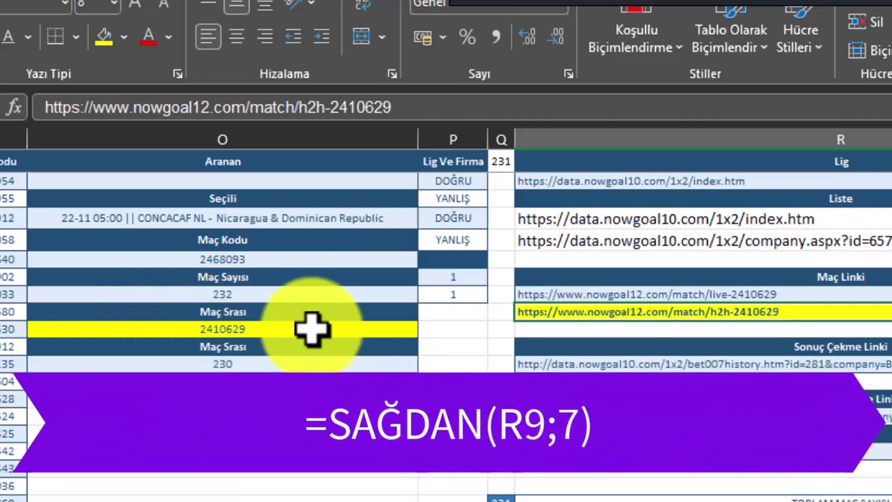
Inspect the SAĞDAN formula that extracts match code 2410629, leaving it unchanged.
{"action": "left_click", "coordinate": [212, 329]}
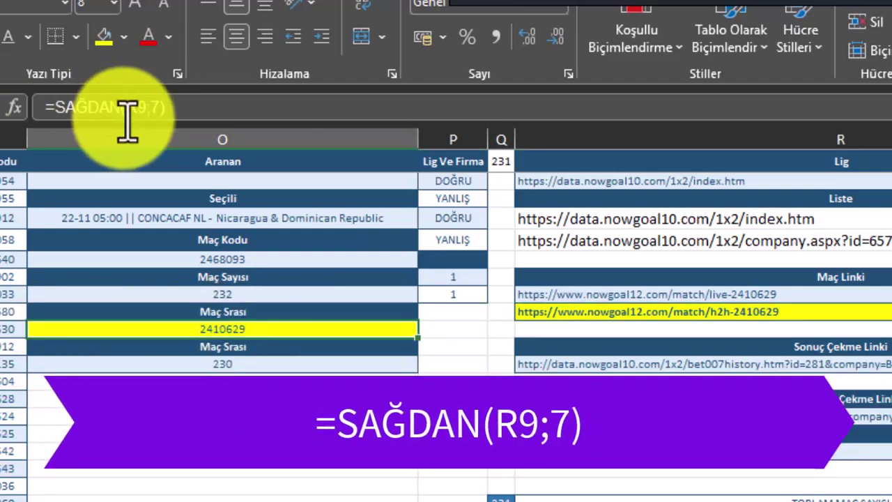
{"action": "left_click", "coordinate": [175, 109]}
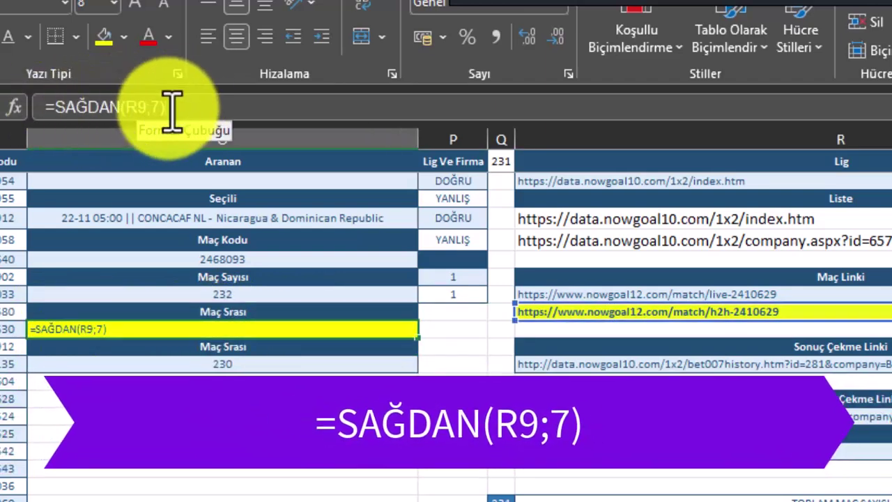
{"action": "left_click_drag", "start_coordinate": [54, 111], "coordinate": [36, 110]}
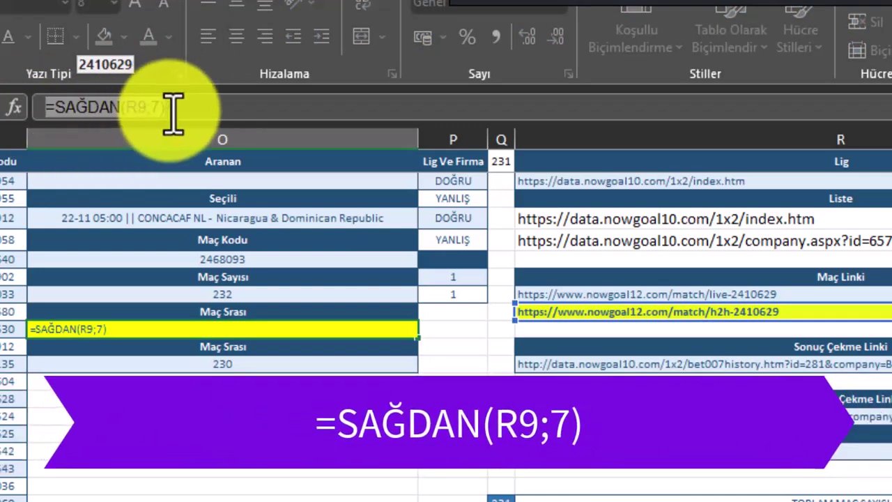
{"action": "key", "text": "Escape"}
Check the live-link and match-number formulas, then select the pasted h2h link cell to clear it.
{"action": "left_click", "coordinate": [643, 310]}
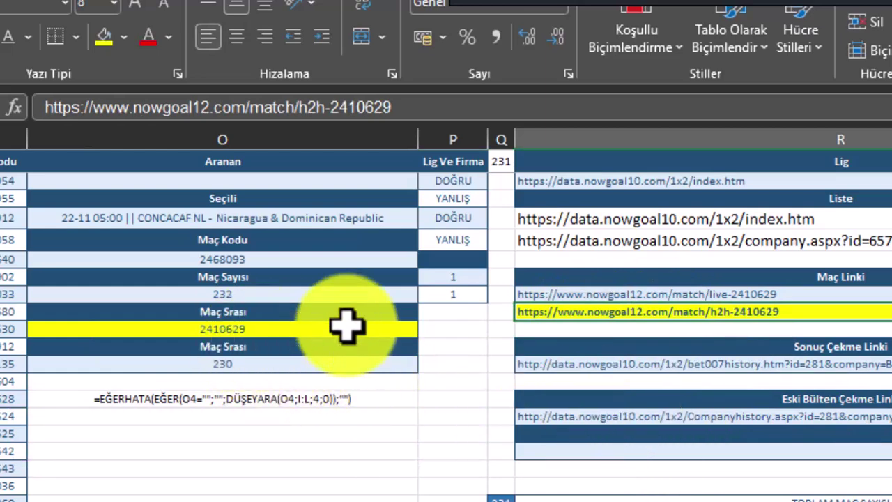
{"action": "left_click", "coordinate": [597, 295]}
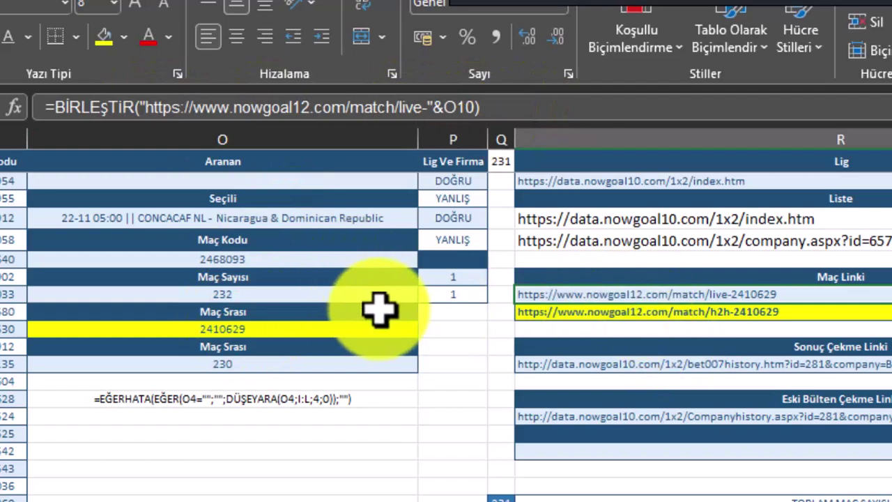
{"action": "left_click", "coordinate": [286, 327]}
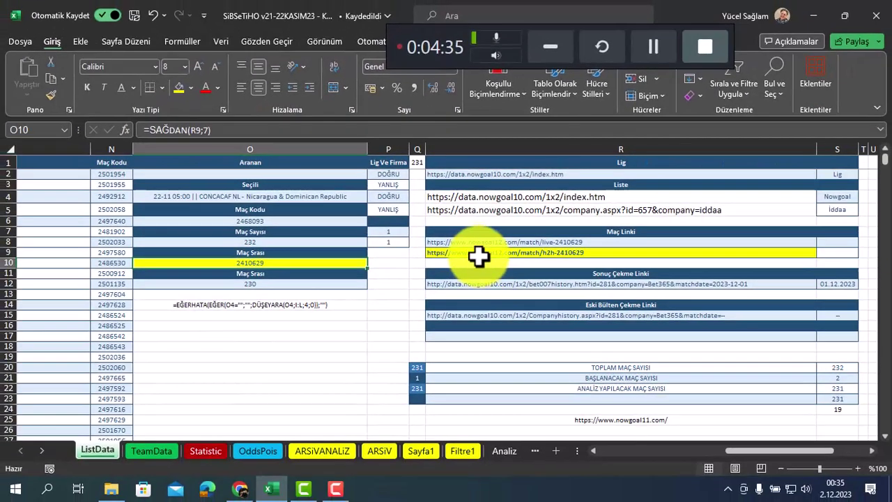
{"action": "left_click", "coordinate": [478, 254]}
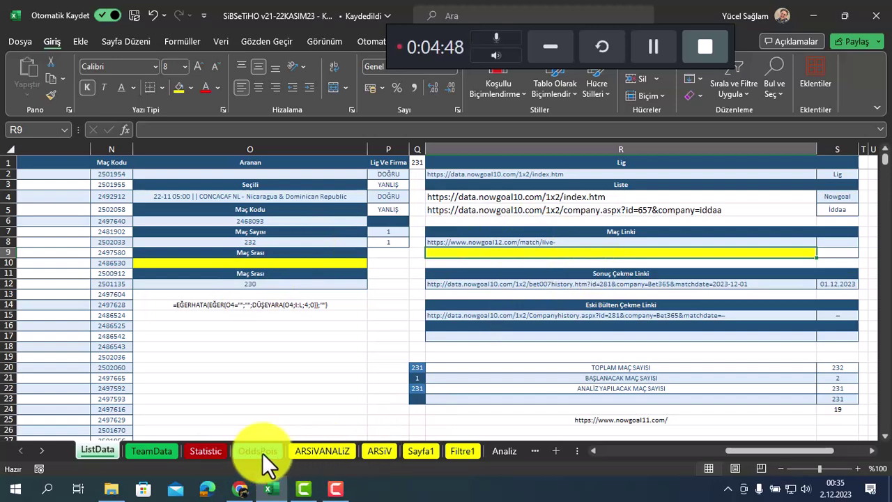
{"action": "left_click", "coordinate": [502, 450]}
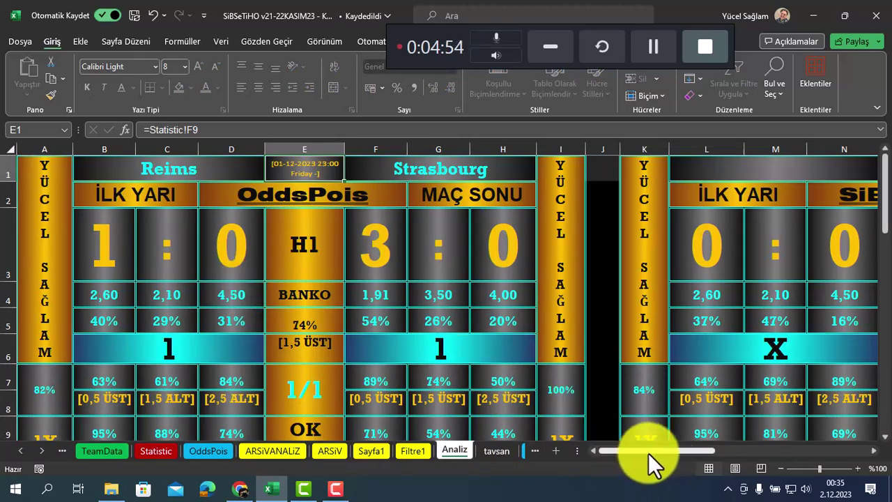
{"action": "mouse_move", "coordinate": [648, 453]}
{"action": "left_mouse_down"}
{"action": "mouse_move", "coordinate": [700, 448]}
{"action": "mouse_move", "coordinate": [627, 447]}
{"action": "left_mouse_up"}
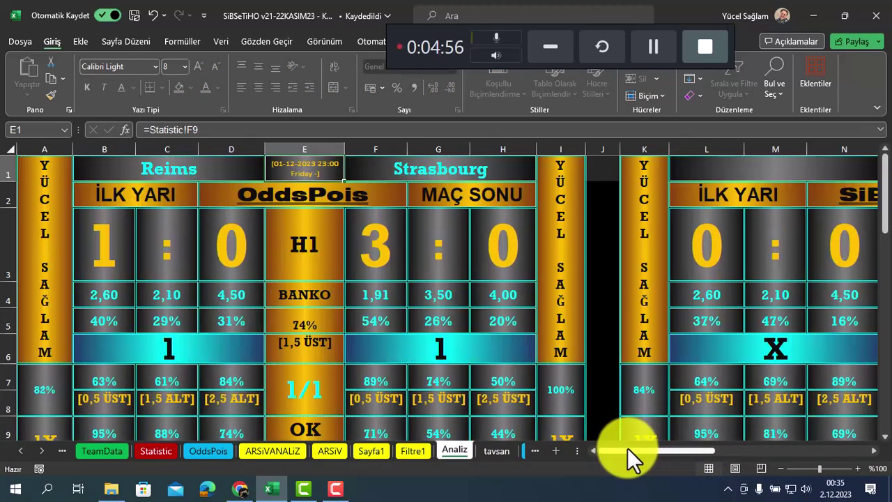
{"action": "left_click", "coordinate": [105, 450]}
{"action": "left_click", "coordinate": [21, 450]}
{"action": "left_click", "coordinate": [97, 450]}
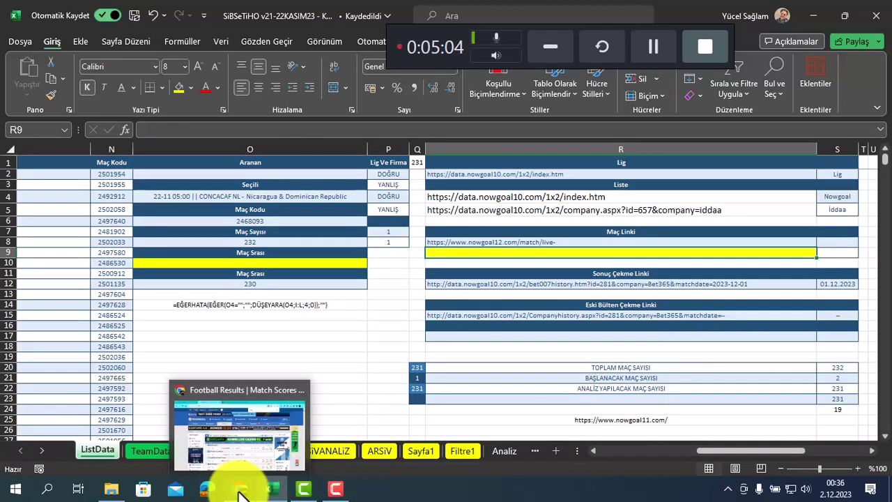
Bring Chrome forward and scroll through NowGoal's finished-match results, then back toward the top.
{"action": "left_click", "coordinate": [239, 491]}
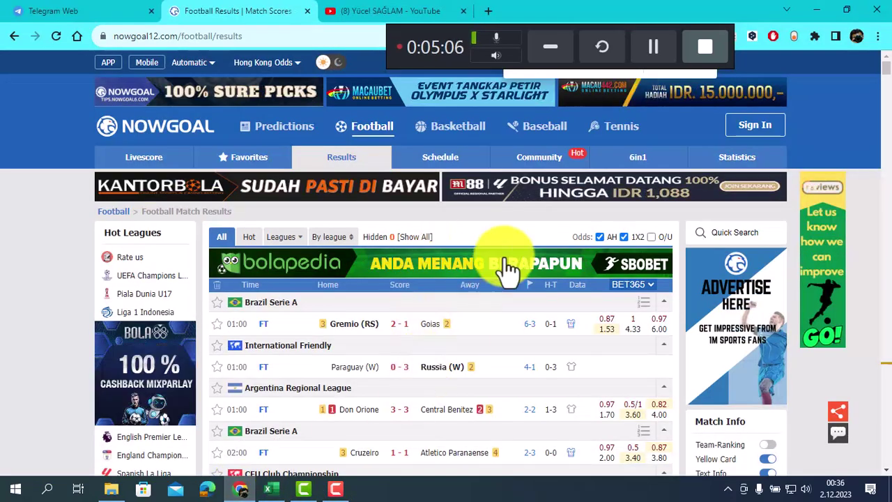
{"action": "scroll", "coordinate": [506, 265], "scroll_direction": "down", "scroll_amount": 3}
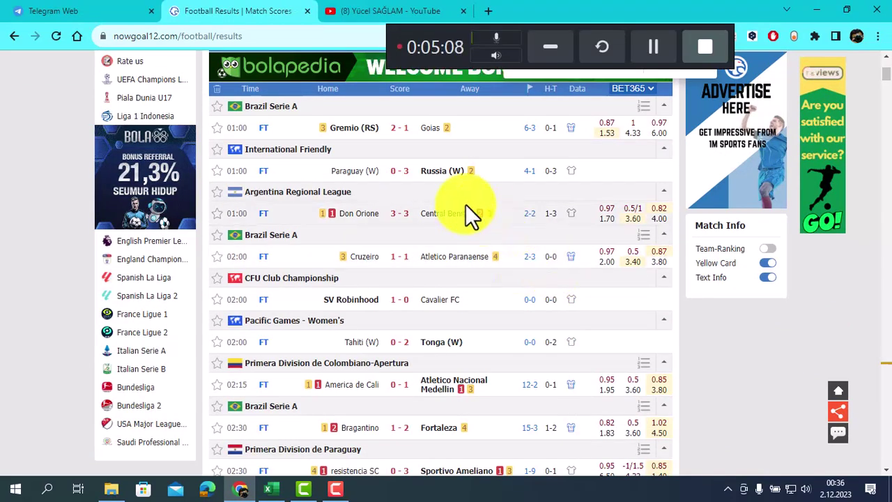
{"action": "scroll", "coordinate": [465, 205], "scroll_direction": "down", "scroll_amount": 1}
{"action": "scroll", "coordinate": [479, 221], "scroll_direction": "down", "scroll_amount": 3}
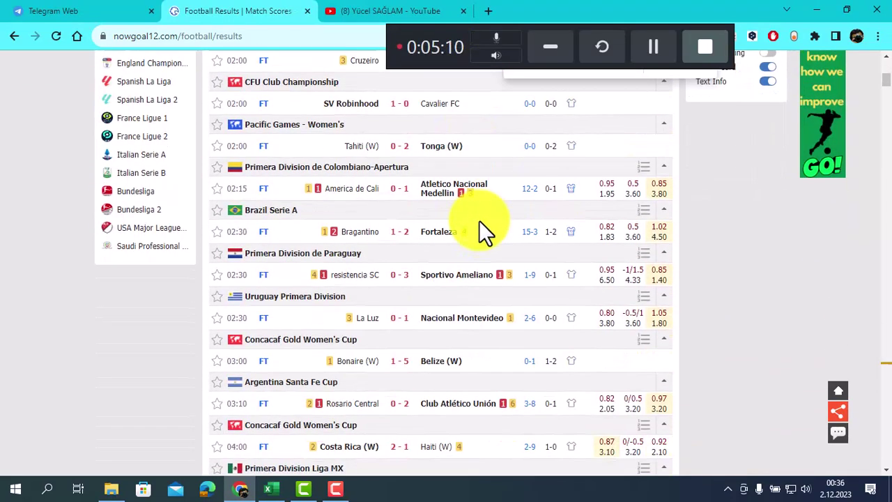
{"action": "scroll", "coordinate": [479, 220], "scroll_direction": "down", "scroll_amount": 1}
{"action": "scroll", "coordinate": [478, 220], "scroll_direction": "down", "scroll_amount": 1}
{"action": "scroll", "coordinate": [479, 220], "scroll_direction": "down", "scroll_amount": 1}
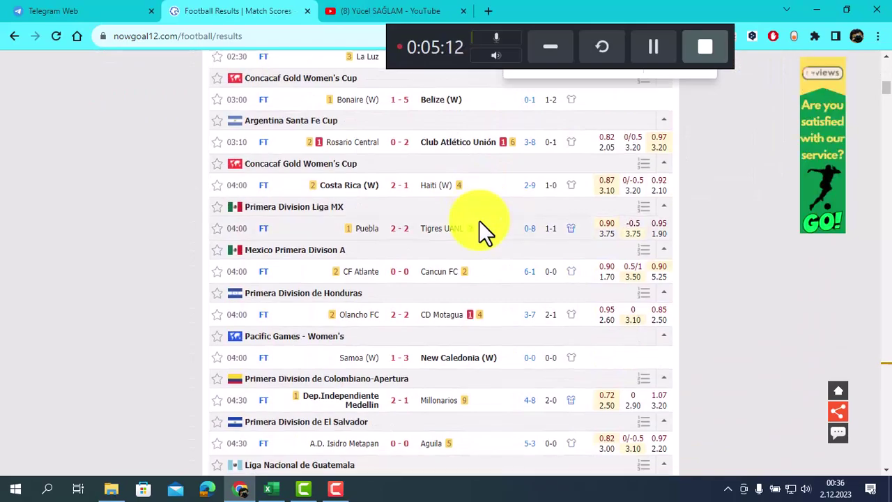
{"action": "scroll", "coordinate": [478, 220], "scroll_direction": "down", "scroll_amount": 3}
{"action": "scroll", "coordinate": [479, 221], "scroll_direction": "down", "scroll_amount": 3}
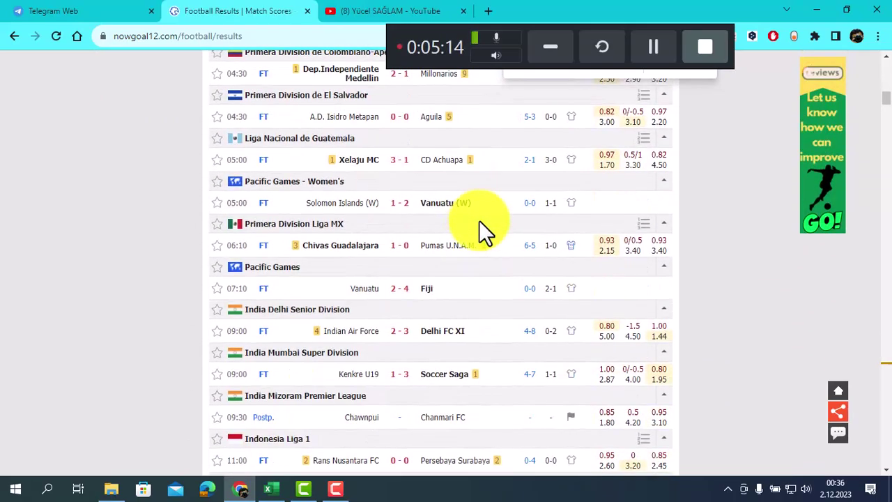
{"action": "scroll", "coordinate": [479, 220], "scroll_direction": "down", "scroll_amount": 2}
{"action": "scroll", "coordinate": [479, 220], "scroll_direction": "down", "scroll_amount": 1}
{"action": "scroll", "coordinate": [478, 220], "scroll_direction": "down", "scroll_amount": 3}
{"action": "scroll", "coordinate": [479, 220], "scroll_direction": "down", "scroll_amount": 4}
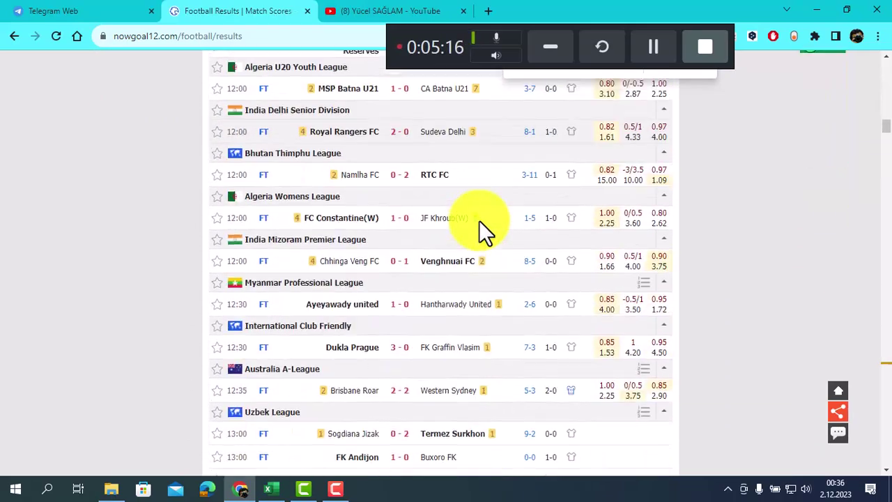
{"action": "scroll", "coordinate": [479, 221], "scroll_direction": "down", "scroll_amount": 5}
{"action": "scroll", "coordinate": [479, 220], "scroll_direction": "down", "scroll_amount": 4}
{"action": "scroll", "coordinate": [479, 220], "scroll_direction": "up", "scroll_amount": 4}
{"action": "scroll", "coordinate": [479, 220], "scroll_direction": "up", "scroll_amount": 5}
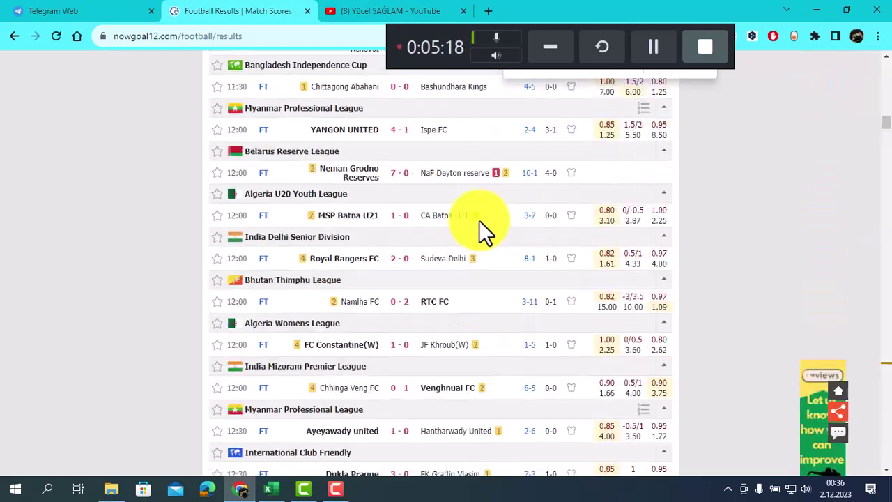
{"action": "scroll", "coordinate": [479, 220], "scroll_direction": "up", "scroll_amount": 5}
{"action": "scroll", "coordinate": [479, 221], "scroll_direction": "up", "scroll_amount": 5}
{"action": "scroll", "coordinate": [479, 220], "scroll_direction": "up", "scroll_amount": 3}
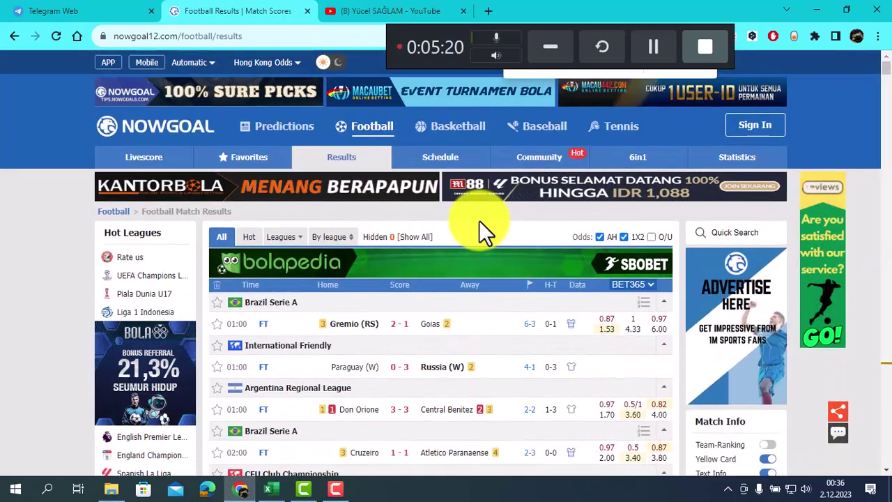
Open the Livescore list and scroll to the Primera Division de Paraguay fixtures, including Cerro Porteno vs Guarani CA.
{"action": "left_click", "coordinate": [148, 166]}
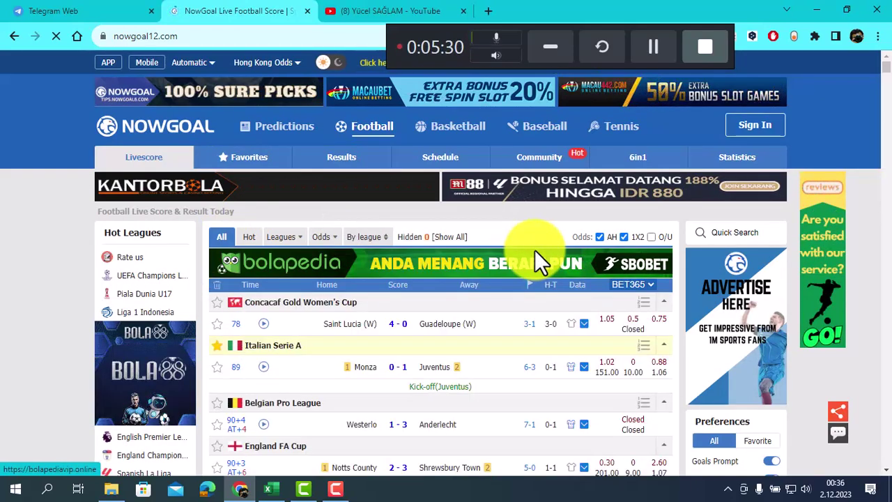
{"action": "scroll", "coordinate": [502, 261], "scroll_direction": "down", "scroll_amount": 15}
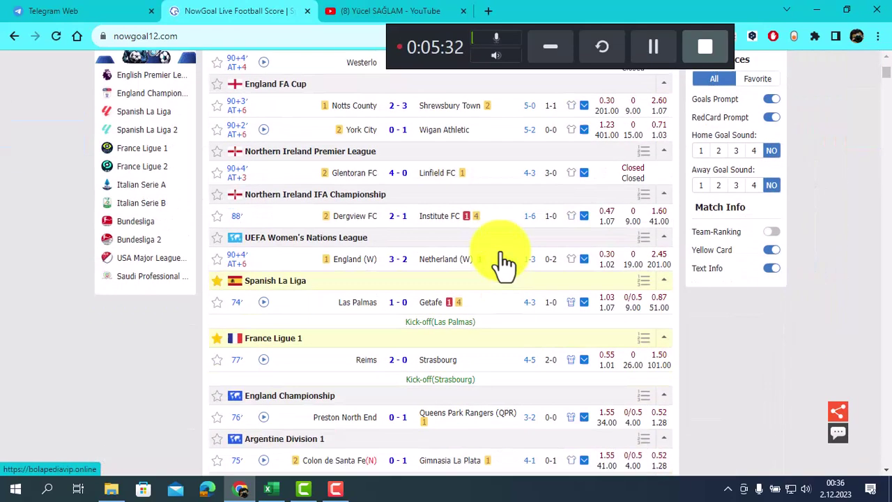
{"action": "scroll", "coordinate": [502, 263], "scroll_direction": "down", "scroll_amount": 6}
{"action": "scroll", "coordinate": [502, 263], "scroll_direction": "up", "scroll_amount": 4}
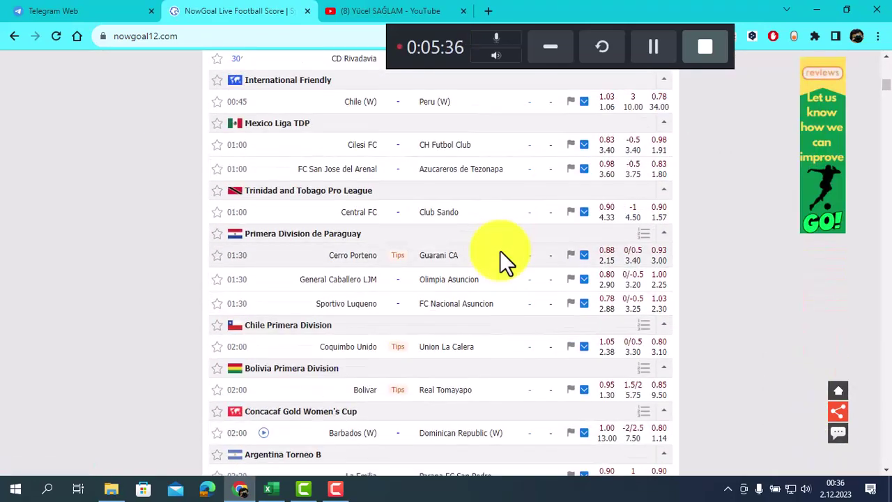
{"action": "scroll", "coordinate": [500, 250], "scroll_direction": "down", "scroll_amount": 1}
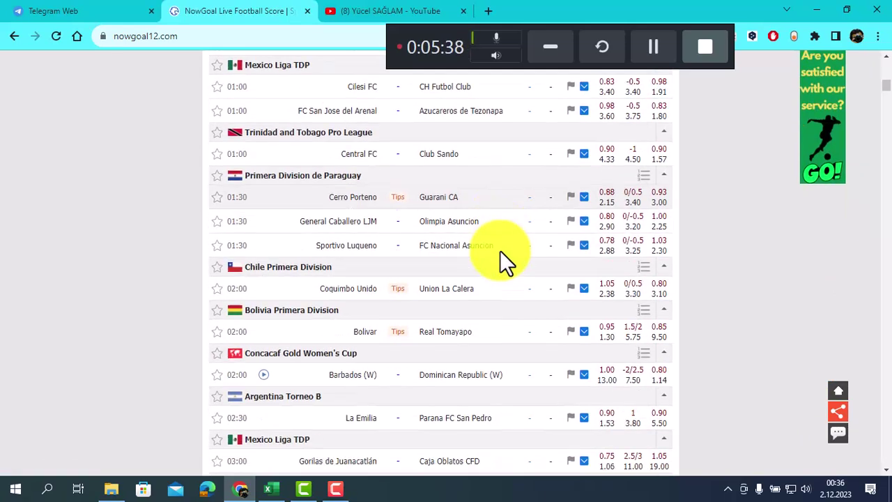
{"action": "scroll", "coordinate": [500, 250], "scroll_direction": "down", "scroll_amount": 1}
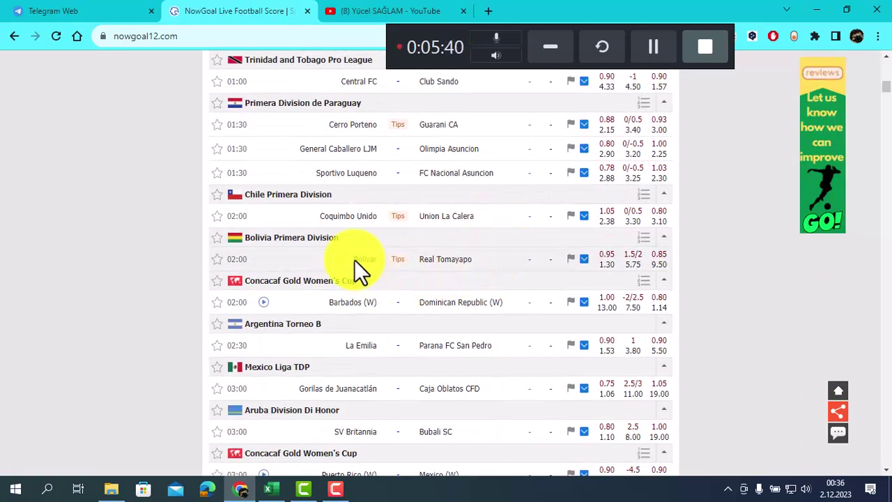
{"action": "scroll", "coordinate": [507, 248], "scroll_direction": "up", "scroll_amount": 1}
{"action": "scroll", "coordinate": [507, 249], "scroll_direction": "up", "scroll_amount": 2}
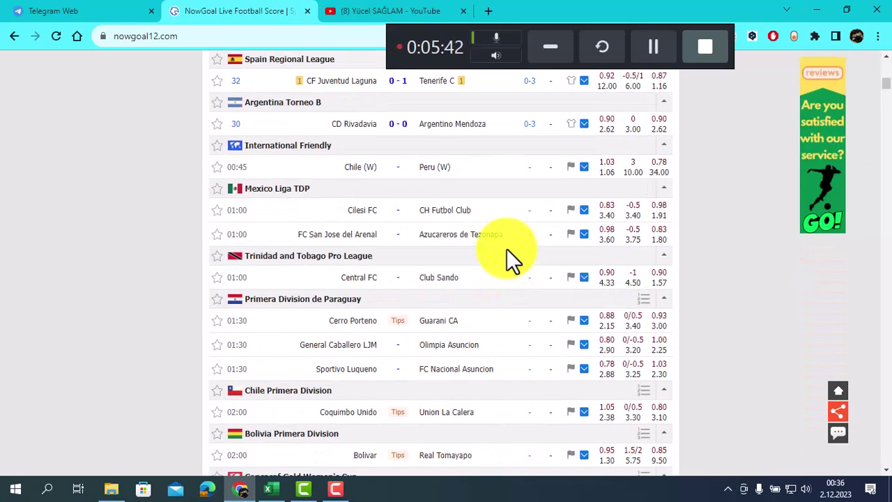
{"action": "scroll", "coordinate": [507, 249], "scroll_direction": "up", "scroll_amount": 2}
{"action": "scroll", "coordinate": [507, 249], "scroll_direction": "down", "scroll_amount": 1}
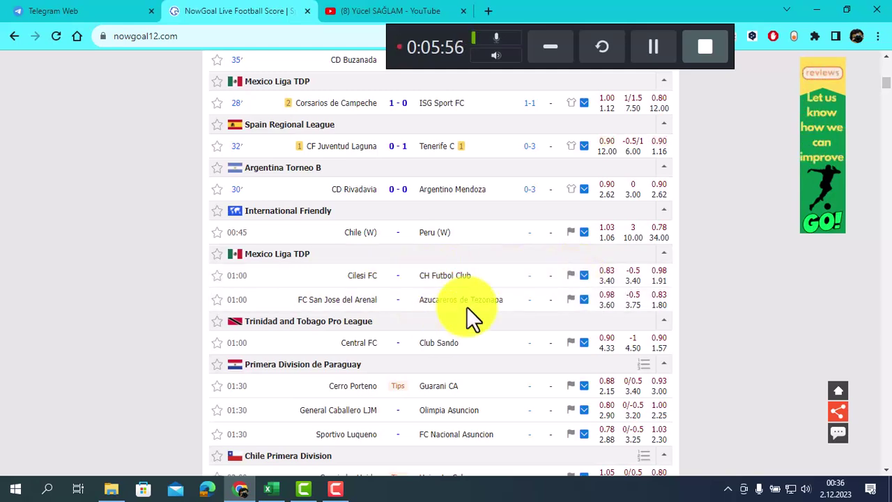
{"action": "scroll", "coordinate": [509, 259], "scroll_direction": "down", "scroll_amount": 3}
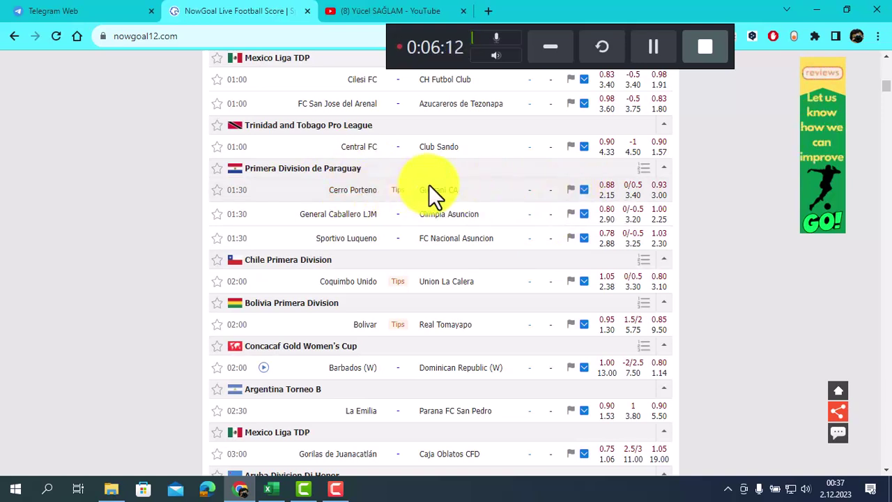
Open the Cerro Porteno vs Guarani CA analysis page (h2h-2424386), copy its URL, and return to Excel.
{"action": "left_click", "coordinate": [572, 191]}
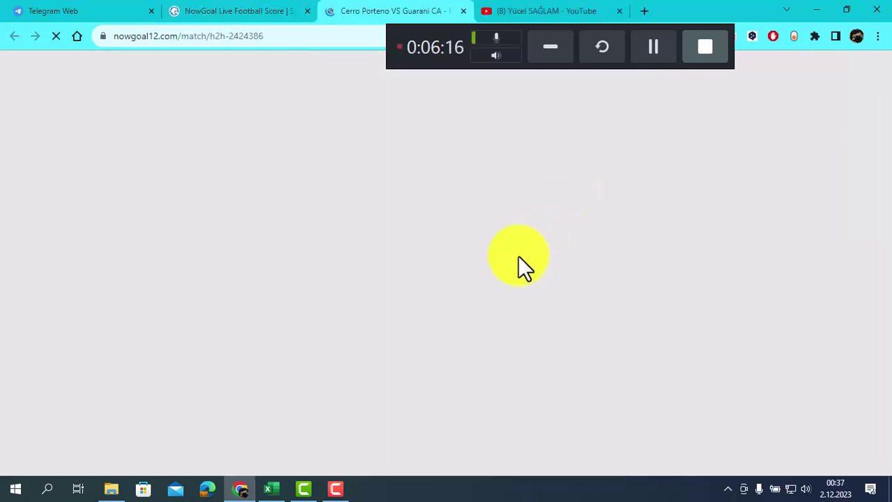
{"action": "scroll", "coordinate": [542, 202], "scroll_direction": "down", "scroll_amount": 1}
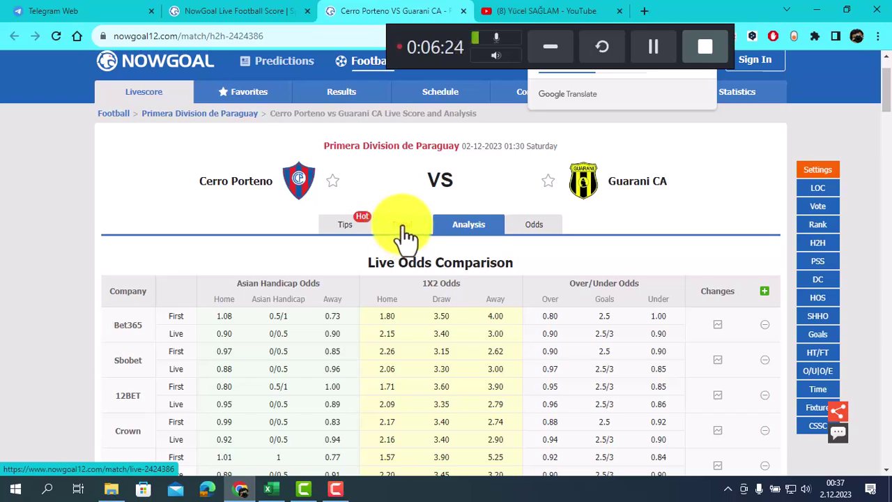
{"action": "scroll", "coordinate": [471, 237], "scroll_direction": "down", "scroll_amount": 7}
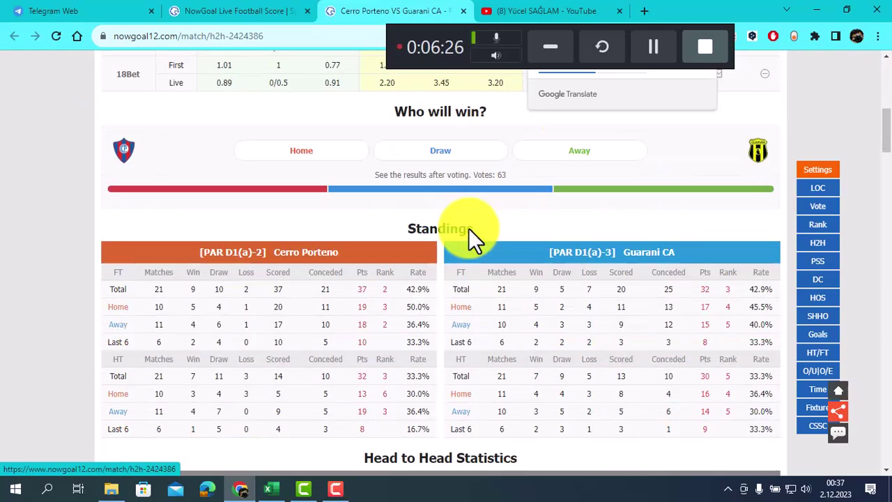
{"action": "scroll", "coordinate": [469, 233], "scroll_direction": "down", "scroll_amount": 6}
{"action": "scroll", "coordinate": [468, 233], "scroll_direction": "down", "scroll_amount": 4}
{"action": "scroll", "coordinate": [469, 228], "scroll_direction": "up", "scroll_amount": 15}
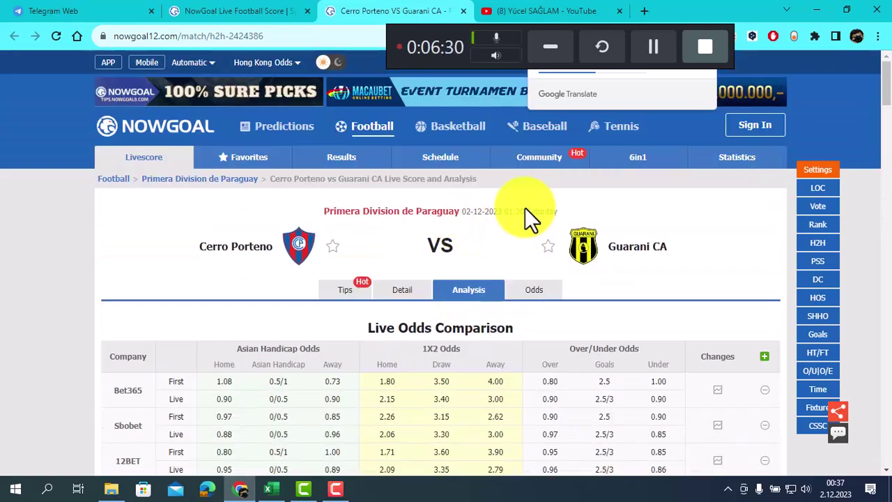
{"action": "left_click", "coordinate": [282, 32]}
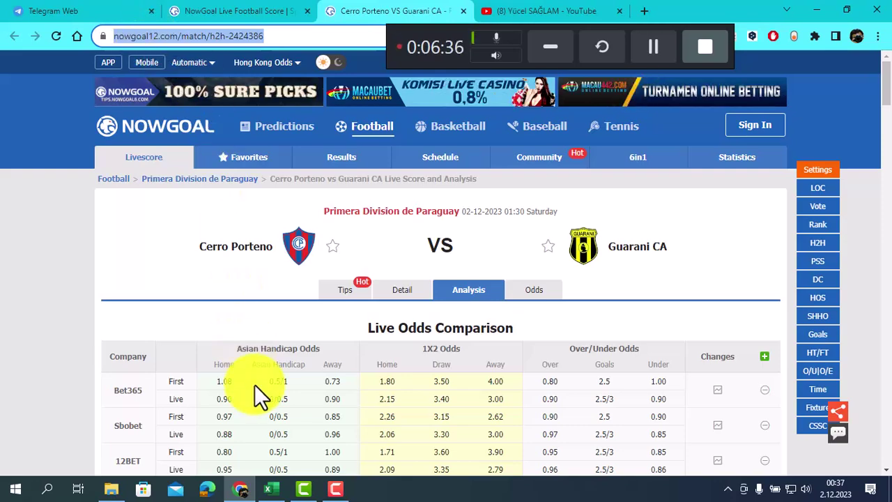
{"action": "left_click", "coordinate": [282, 490]}
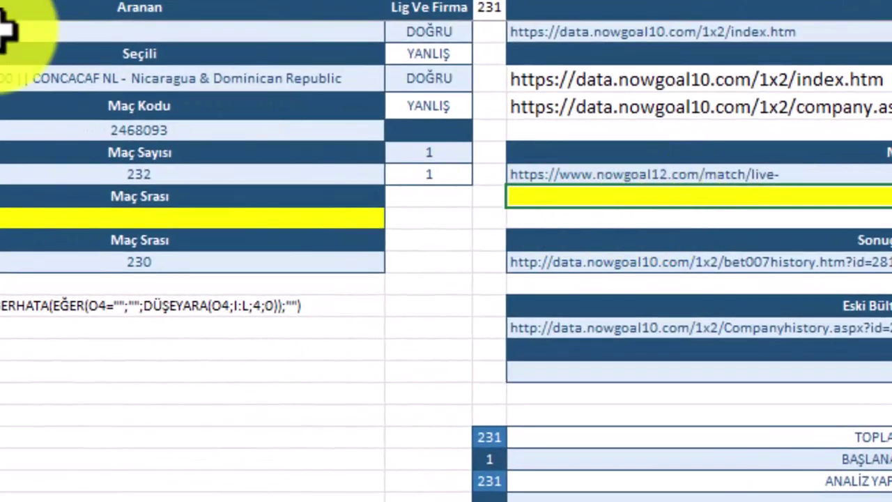
Paste the h2h-2424386 link into the yellow ListData cell and switch to the Liste sheet.
{"action": "type", "text": "2424386"}
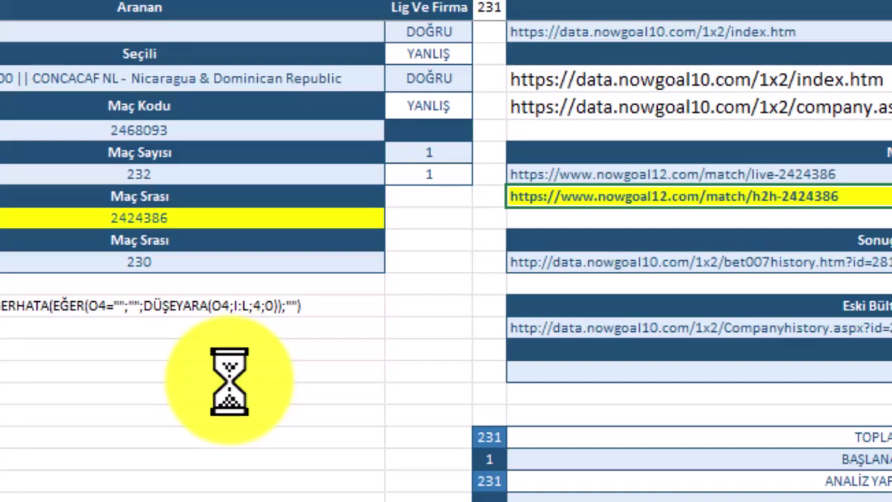
{"action": "left_click", "coordinate": [230, 380]}
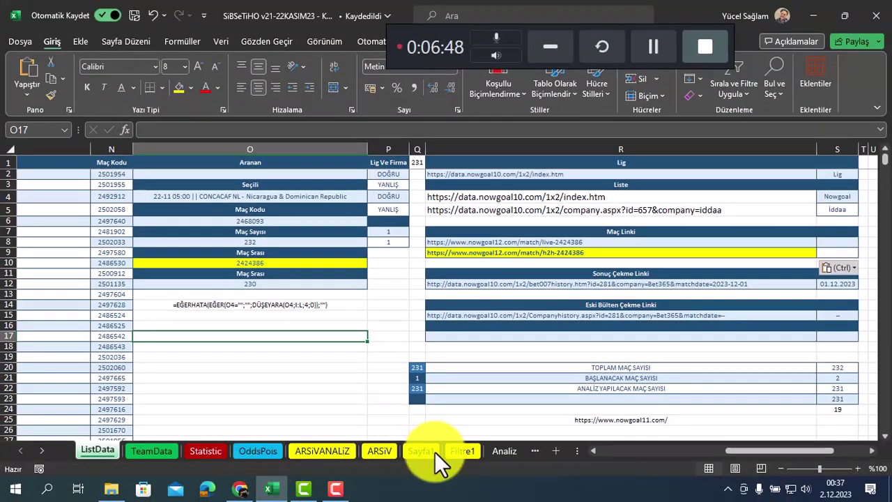
{"action": "left_click", "coordinate": [533, 451]}
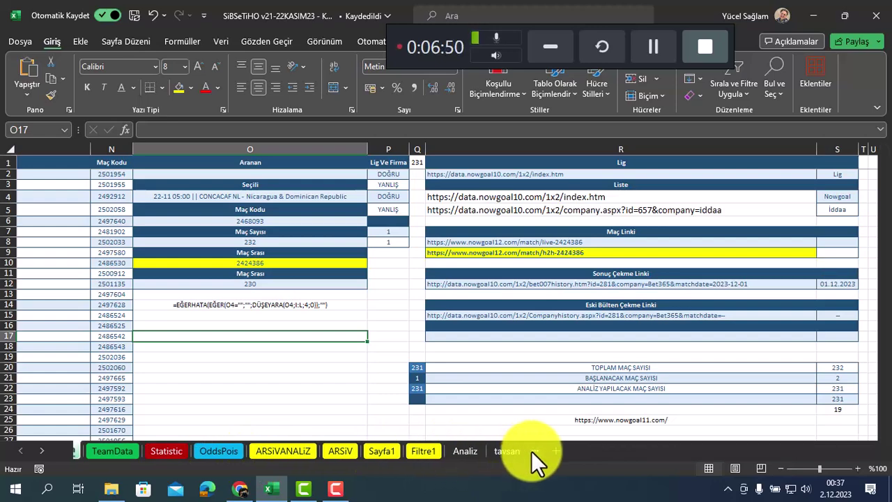
{"action": "left_click", "coordinate": [531, 452]}
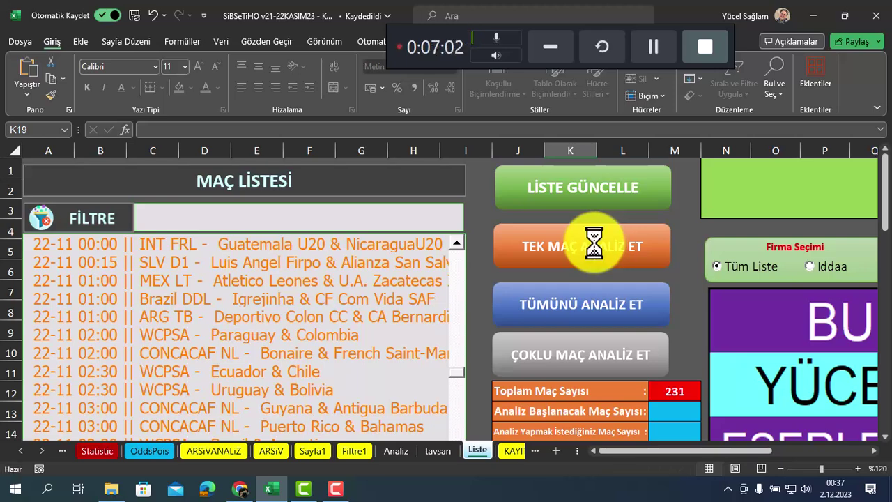
Close the Cerro Porteno vs Guarani CA page and open Reims vs Strasbourg from the France Ligue 1 live scores.
{"action": "left_click", "coordinate": [241, 490]}
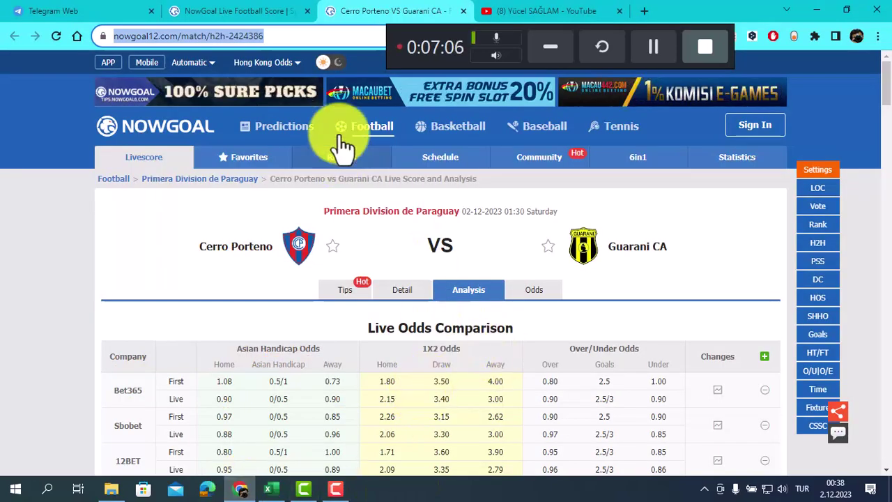
{"action": "left_click", "coordinate": [463, 10]}
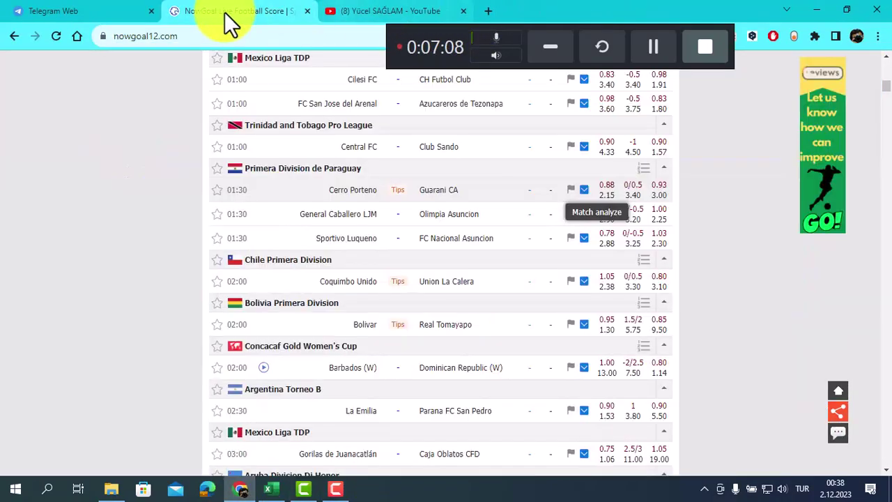
{"action": "scroll", "coordinate": [398, 349], "scroll_direction": "up", "scroll_amount": 5}
{"action": "scroll", "coordinate": [416, 325], "scroll_direction": "up", "scroll_amount": 2}
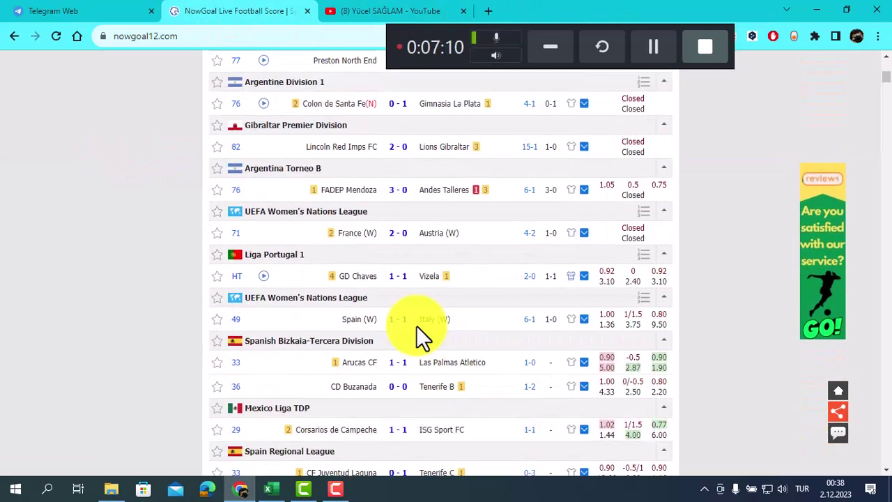
{"action": "scroll", "coordinate": [416, 326], "scroll_direction": "up", "scroll_amount": 2}
{"action": "scroll", "coordinate": [416, 325], "scroll_direction": "up", "scroll_amount": 1}
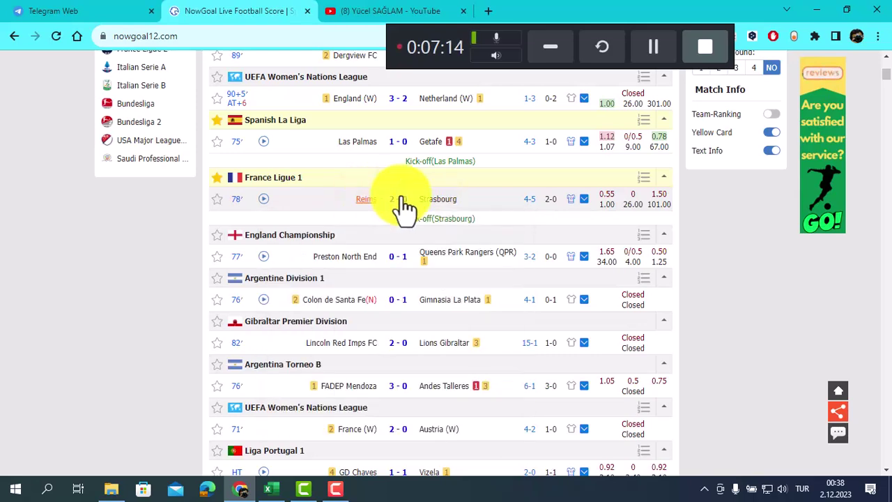
{"action": "mouse_move", "coordinate": [402, 198]}
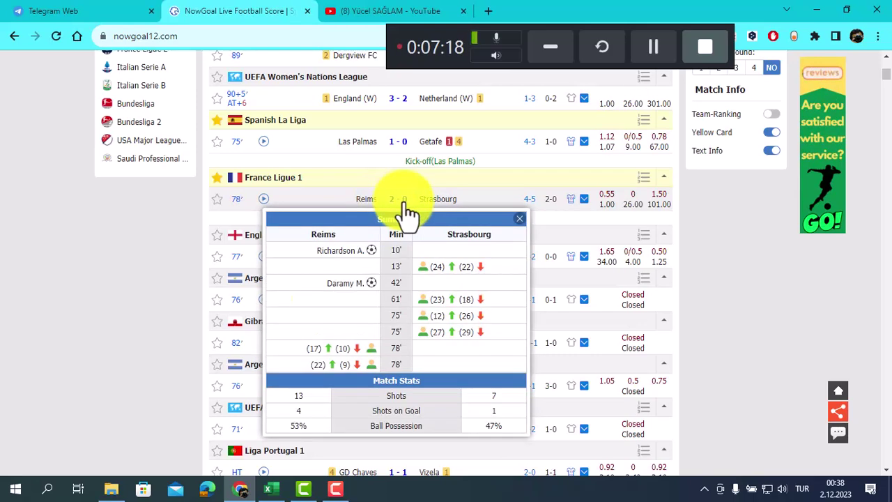
{"action": "left_click", "coordinate": [372, 209]}
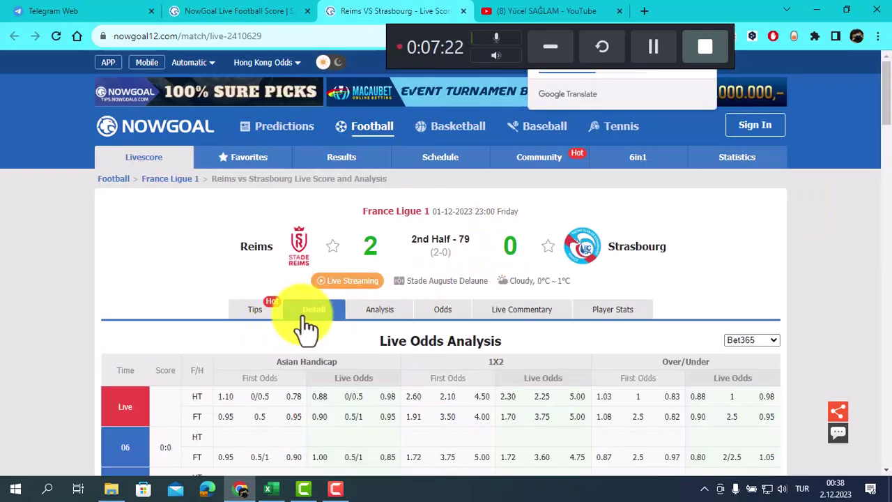
{"action": "scroll", "coordinate": [409, 249], "scroll_direction": "down", "scroll_amount": 2}
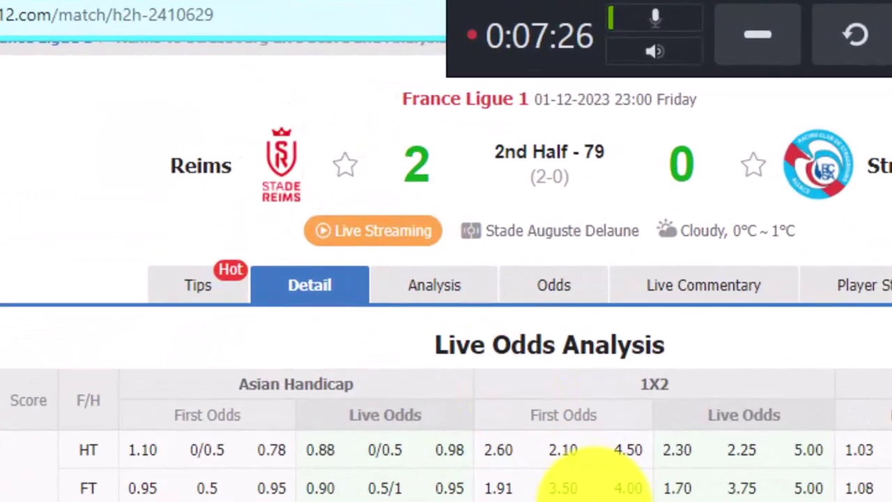
{"action": "scroll", "coordinate": [593, 488], "scroll_direction": "up", "scroll_amount": 4}
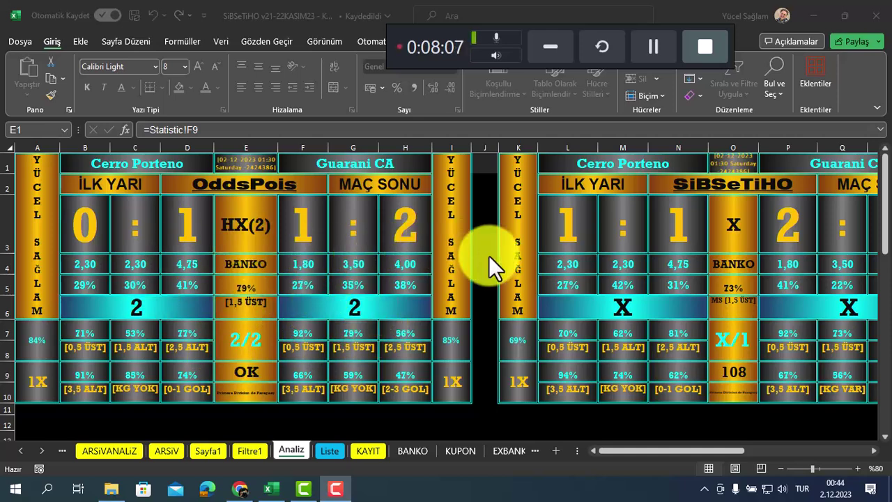
{"action": "left_click", "coordinate": [627, 451]}
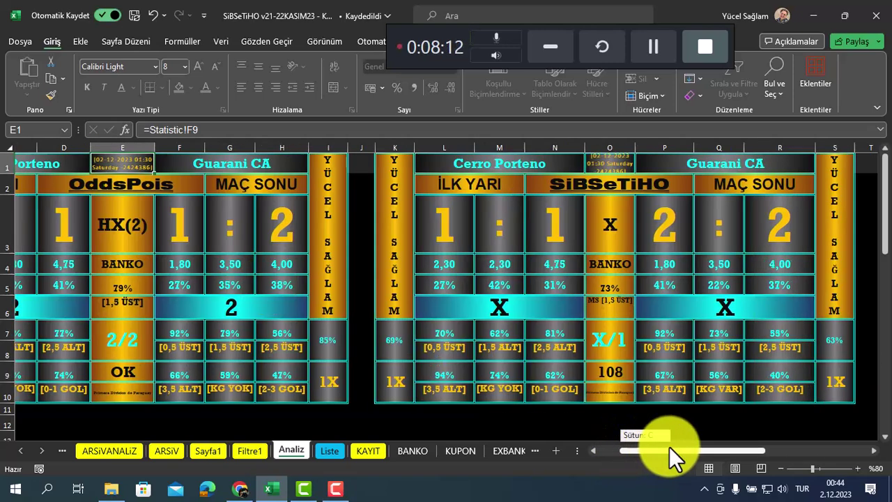
{"action": "left_click_drag", "start_coordinate": [648, 452], "coordinate": [675, 450]}
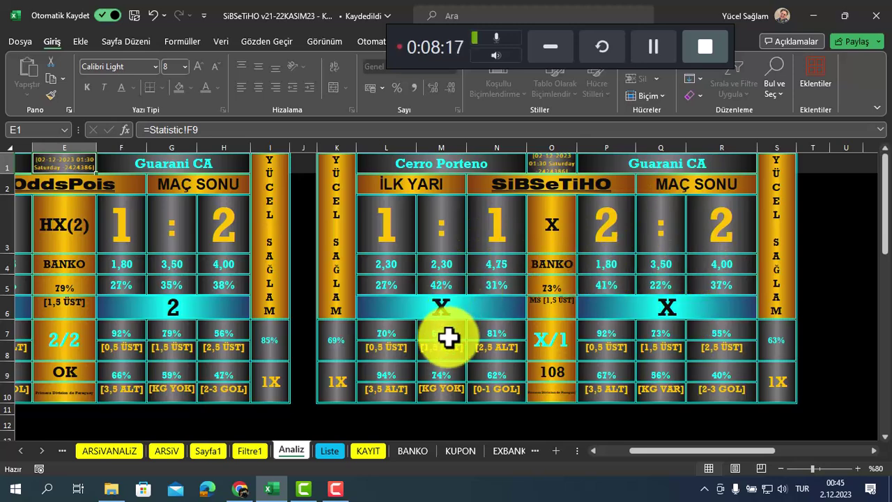
{"action": "left_click_drag", "start_coordinate": [655, 449], "coordinate": [603, 449]}
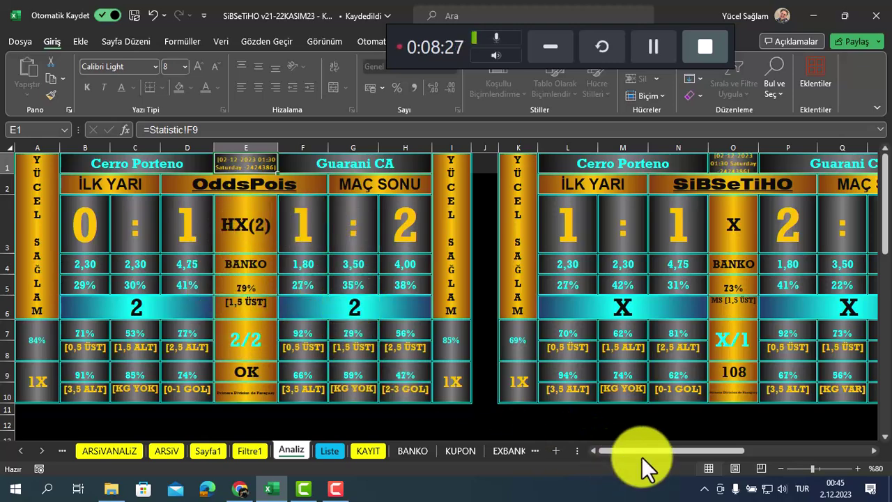
{"action": "left_click_drag", "start_coordinate": [636, 455], "coordinate": [675, 455]}
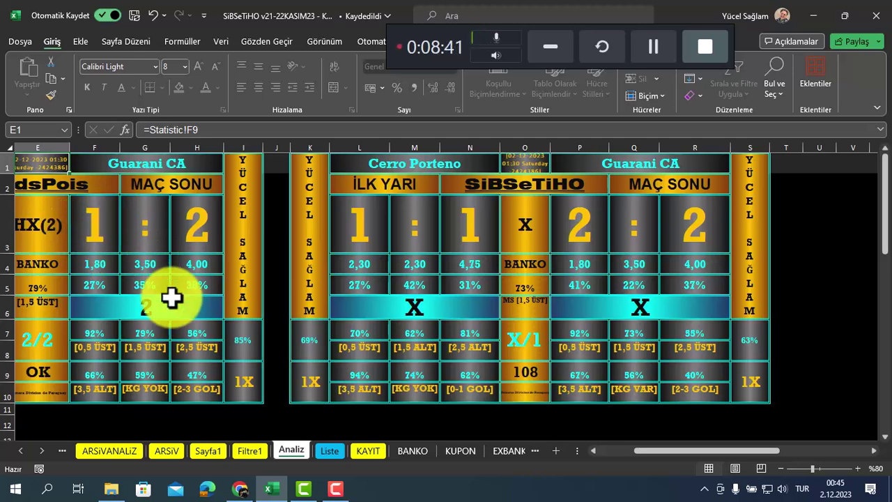
{"action": "left_click_drag", "start_coordinate": [660, 444], "coordinate": [654, 446]}
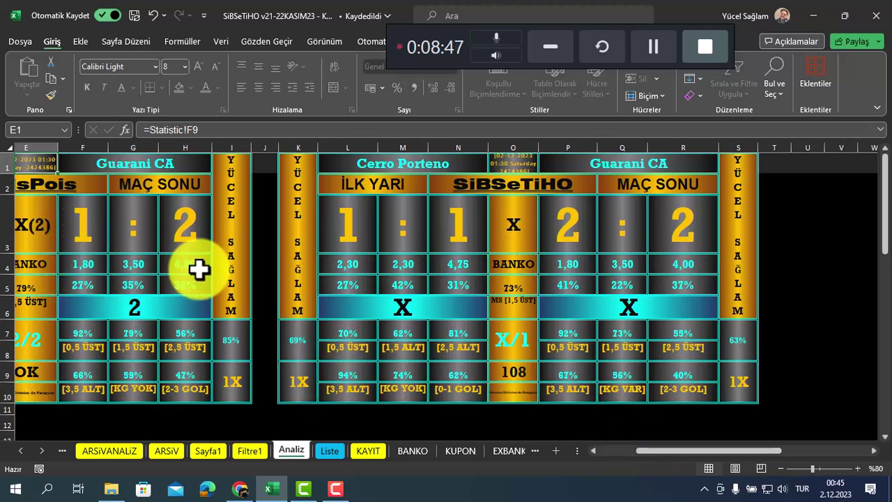
{"action": "left_click_drag", "start_coordinate": [81, 286], "coordinate": [185, 285]}
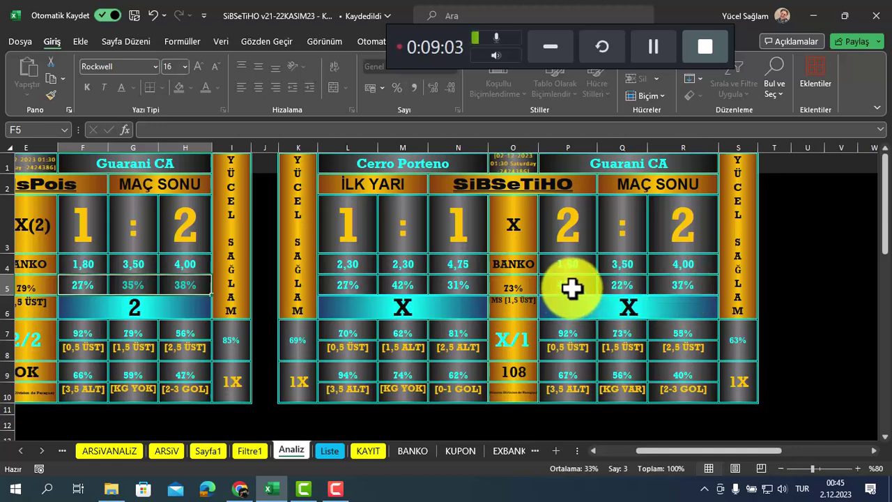
{"action": "left_click", "coordinate": [435, 299]}
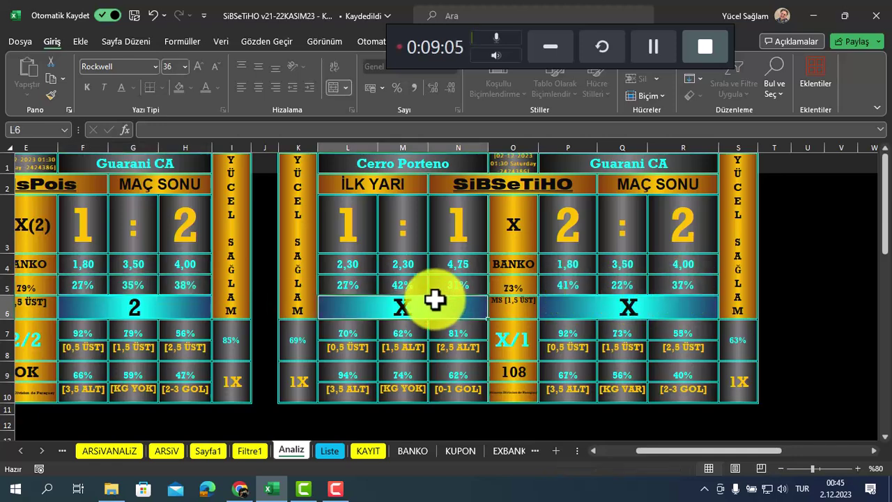
{"action": "left_click", "coordinate": [577, 298]}
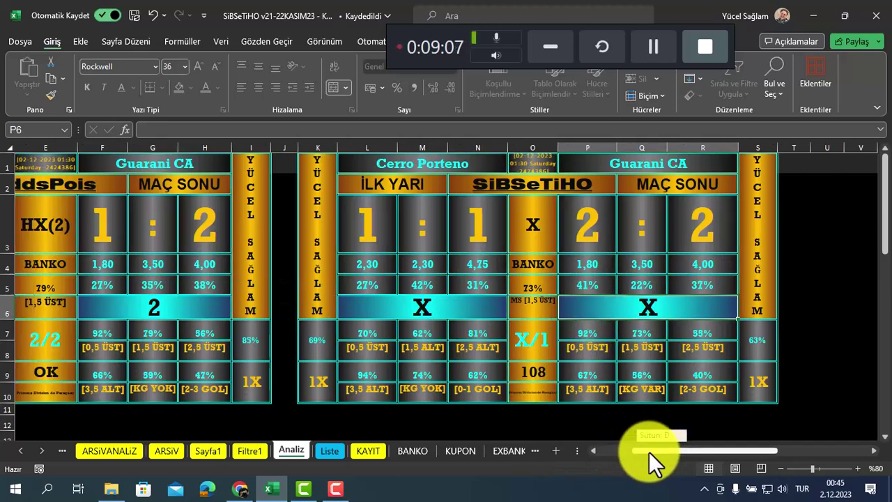
{"action": "mouse_move", "coordinate": [662, 451]}
{"action": "left_mouse_down"}
{"action": "mouse_move", "coordinate": [630, 449]}
{"action": "mouse_move", "coordinate": [651, 448]}
{"action": "left_mouse_up"}
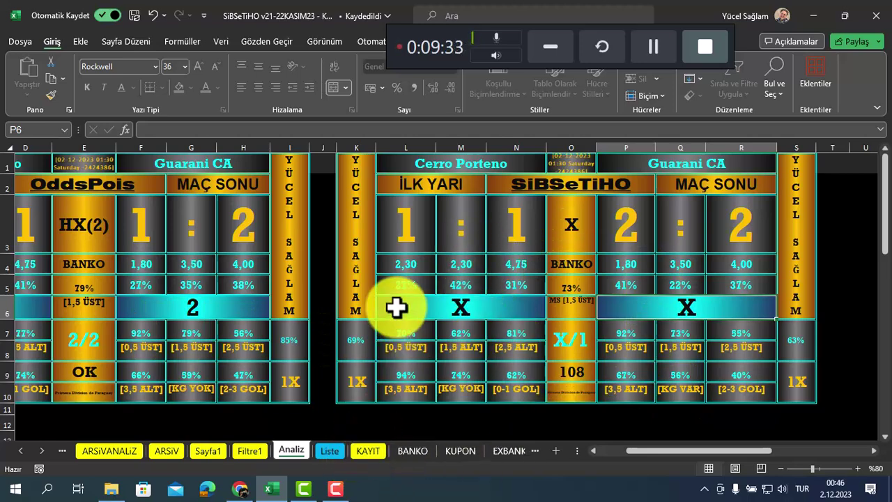
{"action": "left_click_drag", "start_coordinate": [668, 450], "coordinate": [621, 449]}
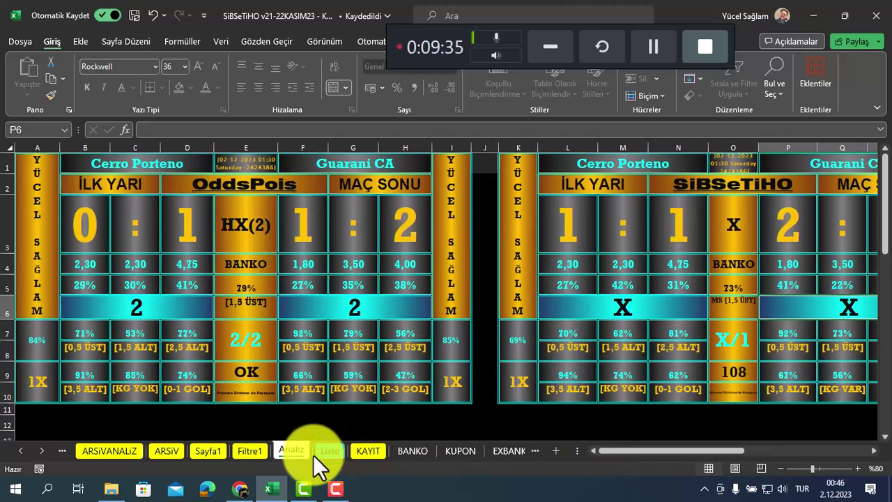
Return to the live score list in the browser and reopen the Reims vs Strasbourg match page.
{"action": "left_click", "coordinate": [240, 489]}
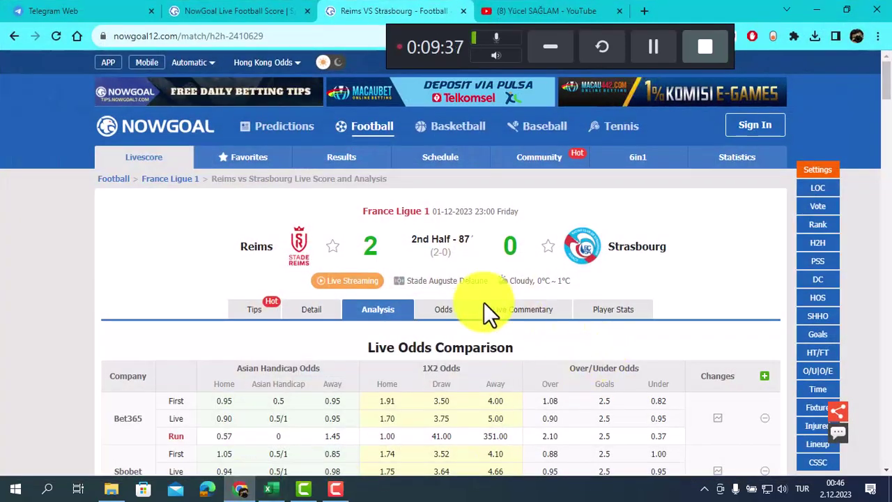
{"action": "left_click", "coordinate": [240, 12]}
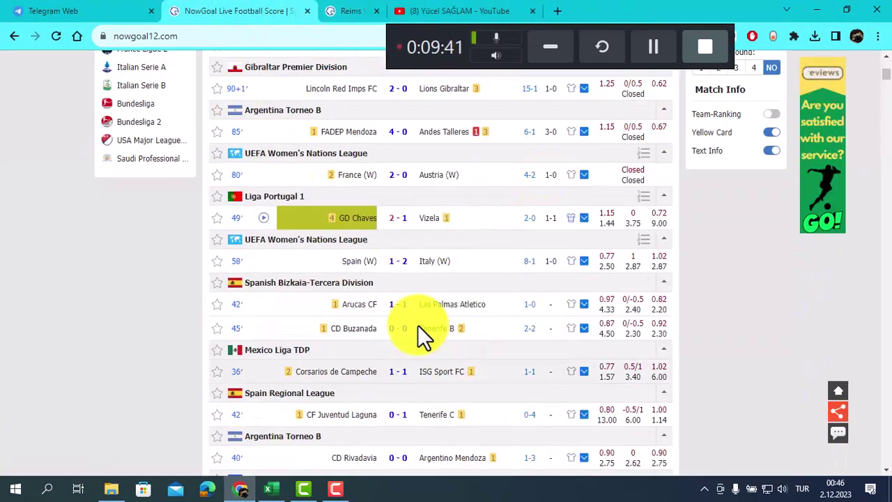
{"action": "scroll", "coordinate": [506, 321], "scroll_direction": "up", "scroll_amount": 5}
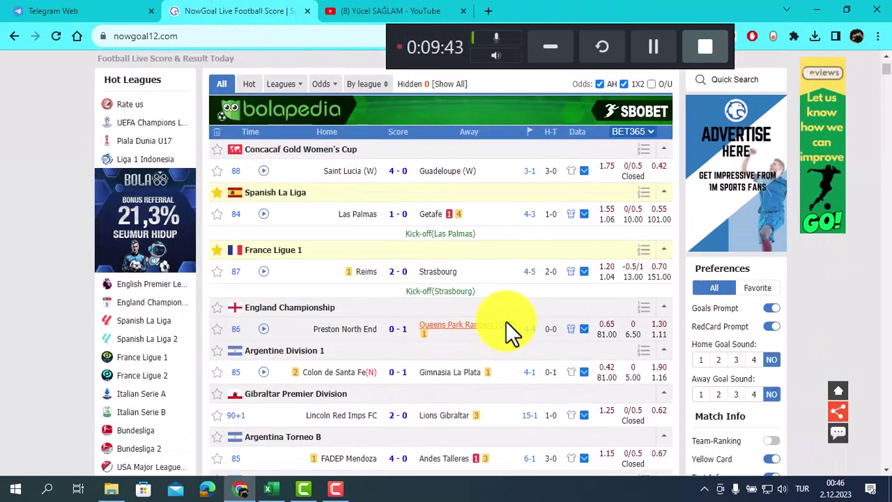
{"action": "scroll", "coordinate": [507, 333], "scroll_direction": "down", "scroll_amount": 1}
{"action": "mouse_move", "coordinate": [390, 204]}
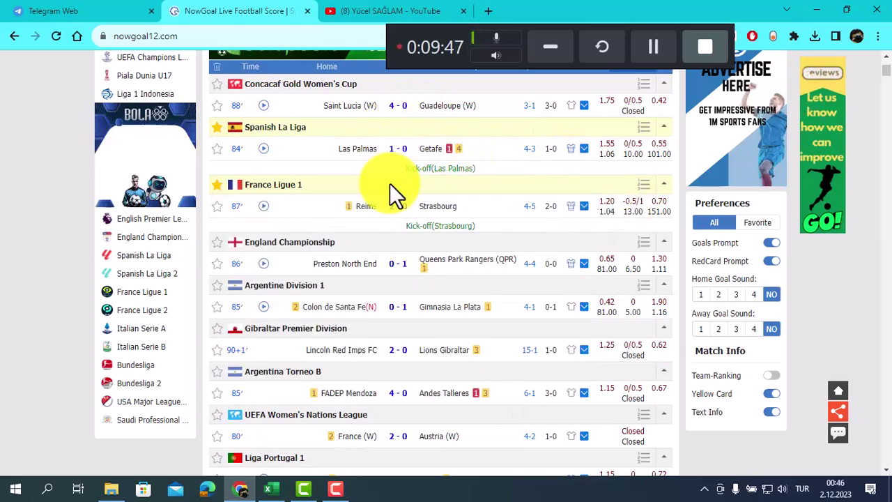
{"action": "mouse_move", "coordinate": [391, 188]}
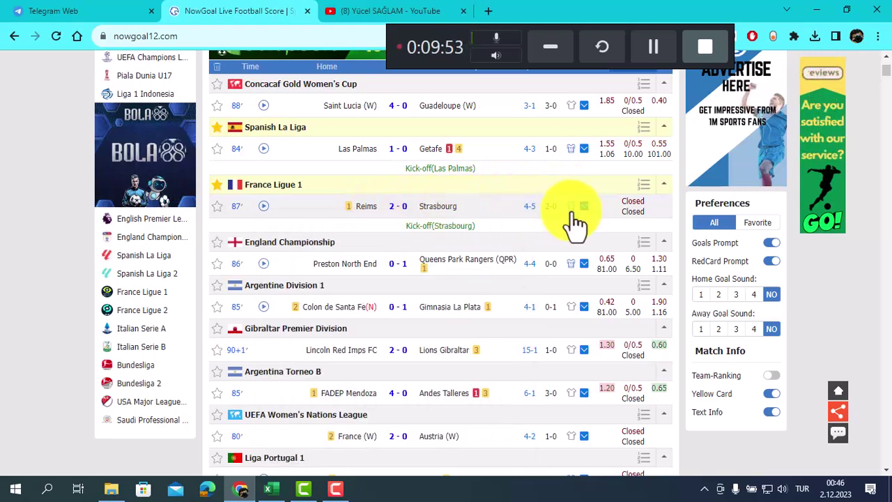
{"action": "left_click", "coordinate": [368, 207]}
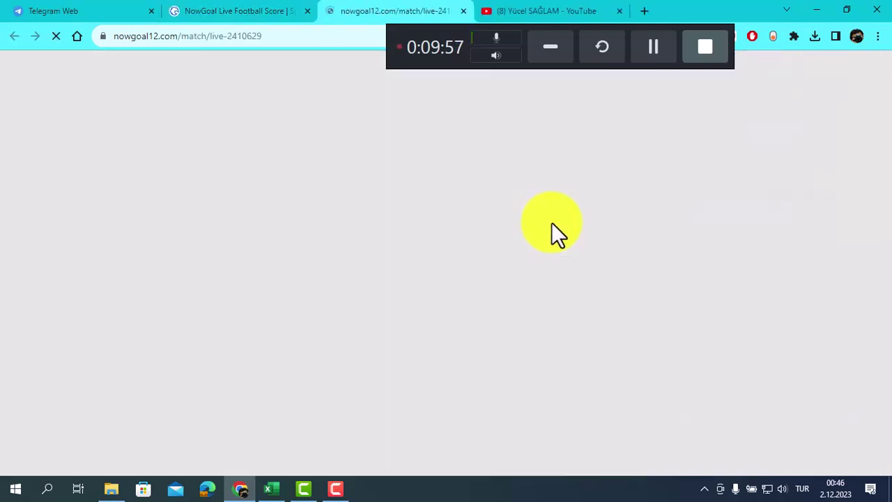
Open the Reims vs Strasbourg analysis page (h2h-2410629) and select its full address.
{"action": "scroll", "coordinate": [520, 284], "scroll_direction": "down", "scroll_amount": 3}
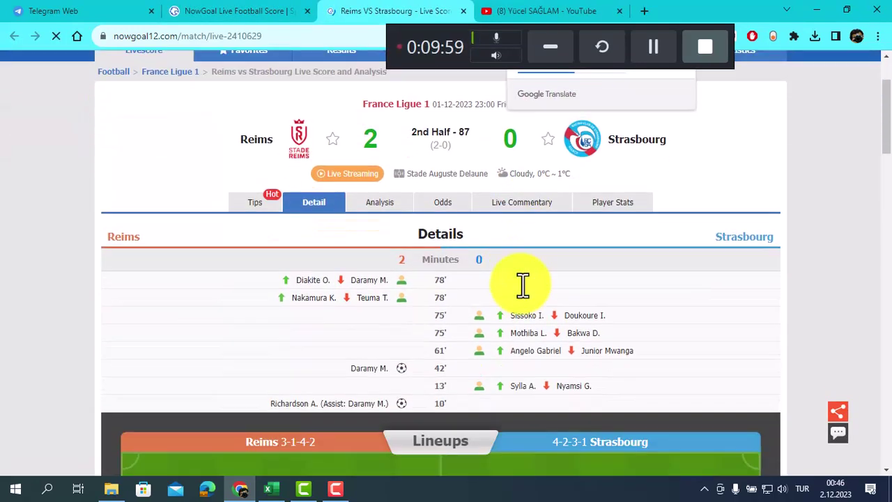
{"action": "left_click", "coordinate": [315, 198]}
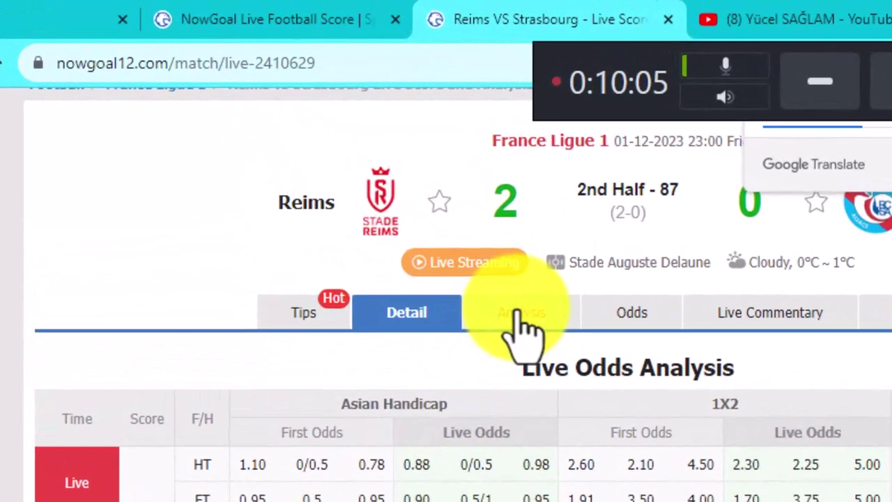
{"action": "left_click", "coordinate": [519, 317]}
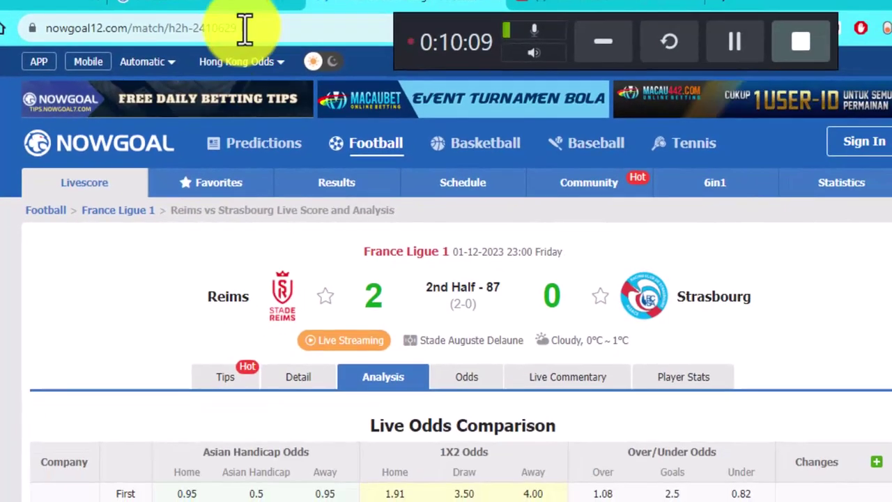
{"action": "left_click", "coordinate": [271, 39]}
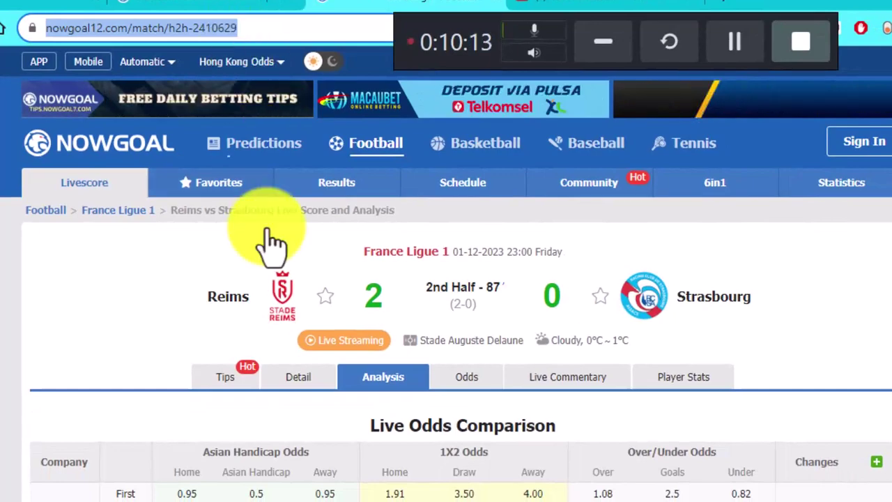
Put the h2h-2410629 link in ListData's h2h link cell and run TEK MAÇ ANALİZ ET.
{"action": "key", "text": "alt+Tab"}
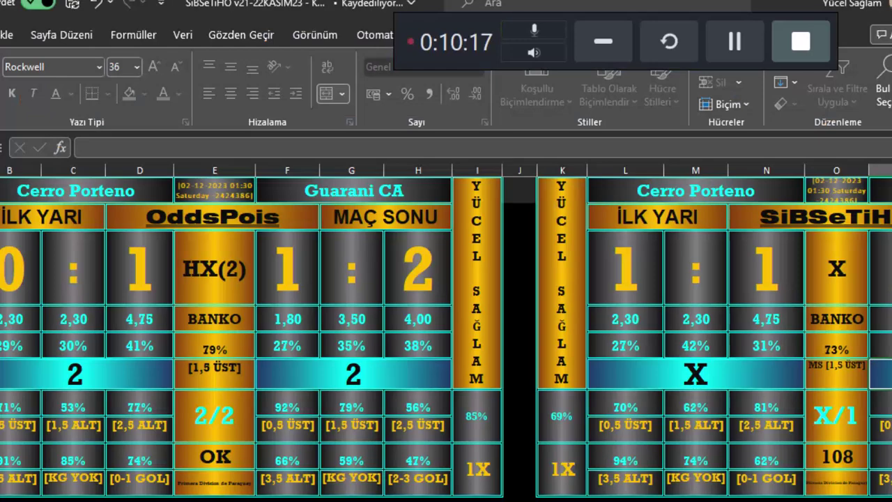
{"action": "key", "text": "ctrl+Page_Down"}
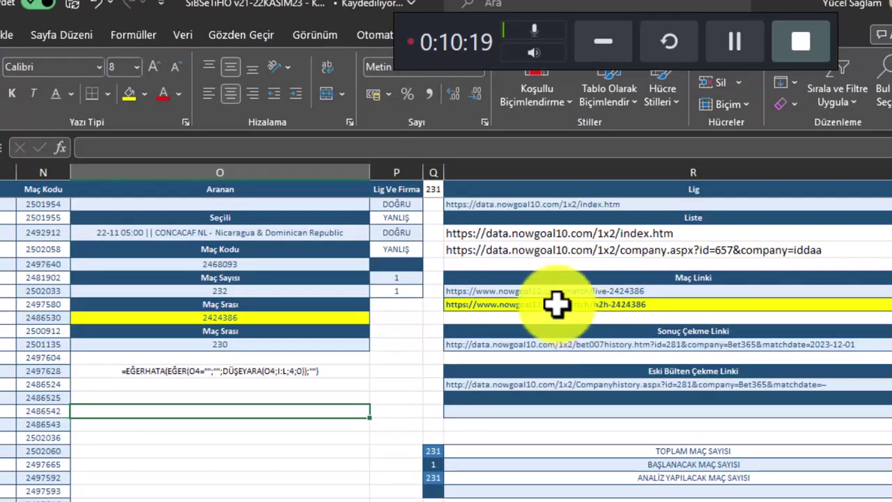
{"action": "left_click", "coordinate": [558, 304]}
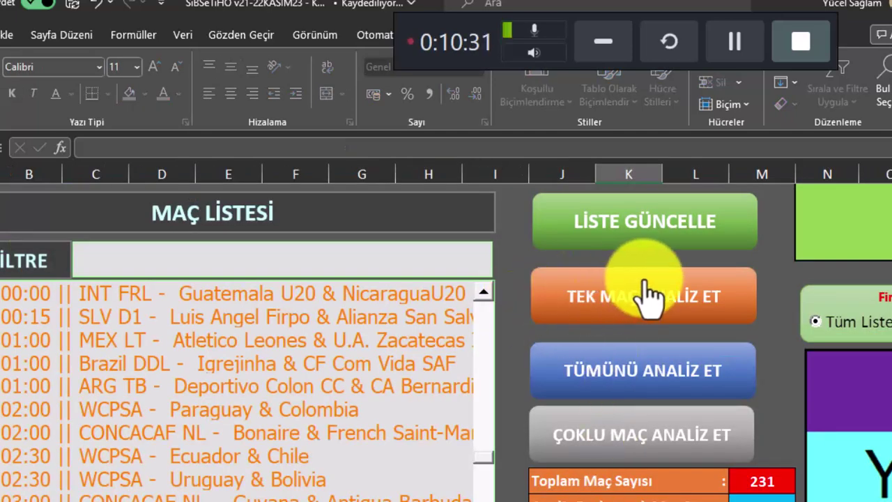
{"action": "left_click", "coordinate": [659, 298]}
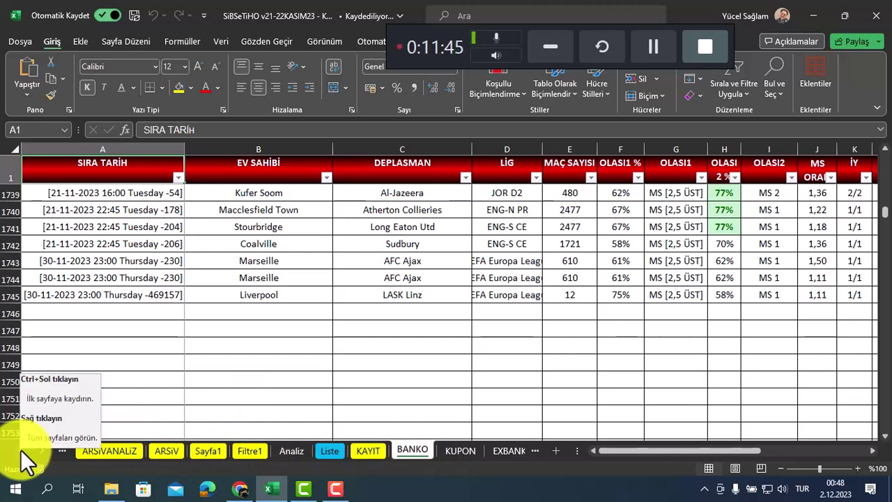
Scroll across the Analiz sheet's Reims vs Strasbourg predictions, then switch back to the NowGoal page in Chrome.
{"action": "left_click", "coordinate": [286, 450]}
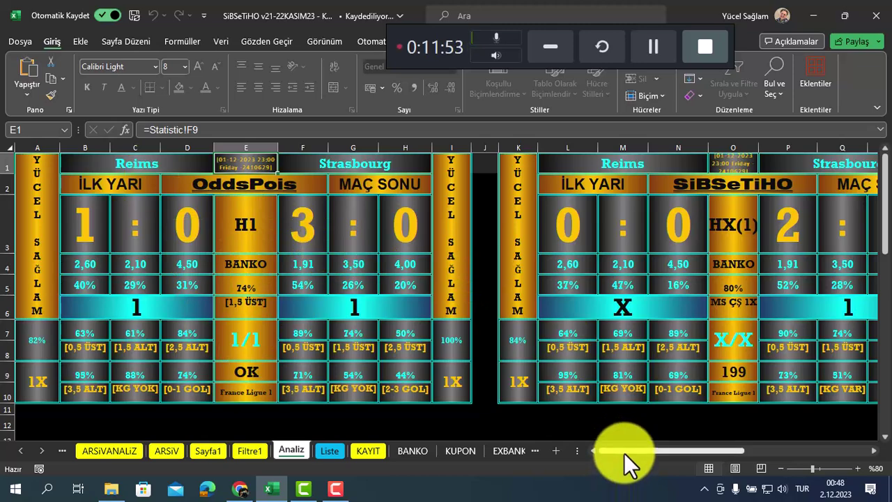
{"action": "left_click_drag", "start_coordinate": [626, 450], "coordinate": [646, 447]}
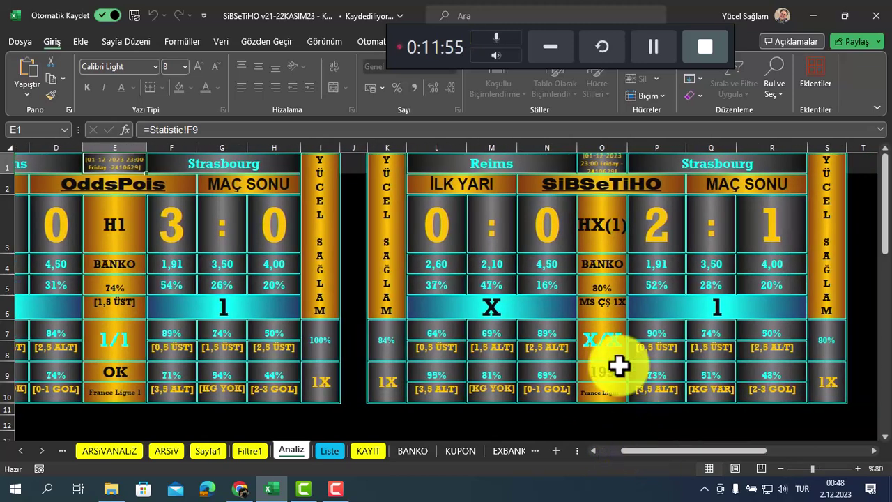
{"action": "left_click", "coordinate": [241, 489]}
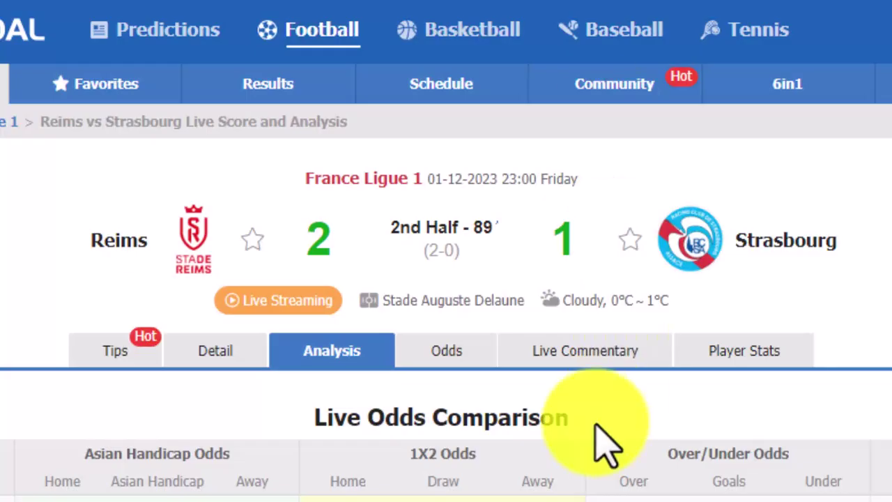
Open NowGoal's Results list and scroll down through the finished football matches.
{"action": "left_click", "coordinate": [274, 105]}
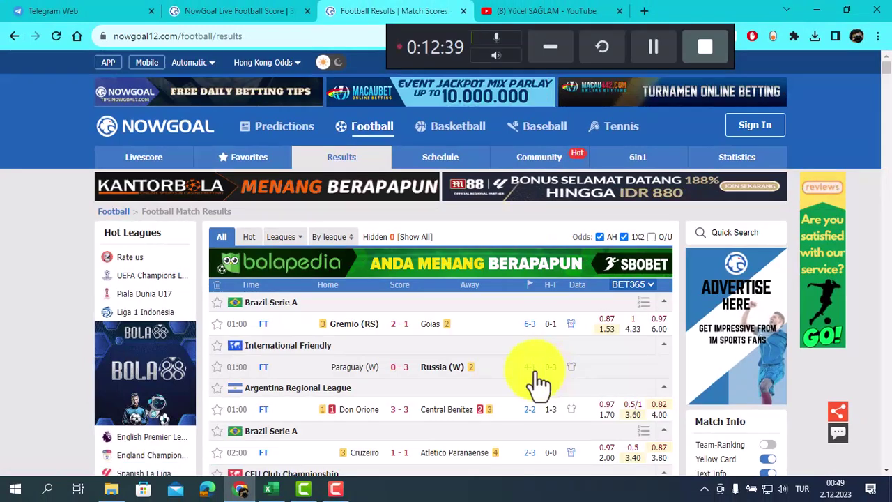
{"action": "scroll", "coordinate": [535, 350], "scroll_direction": "down", "scroll_amount": 3}
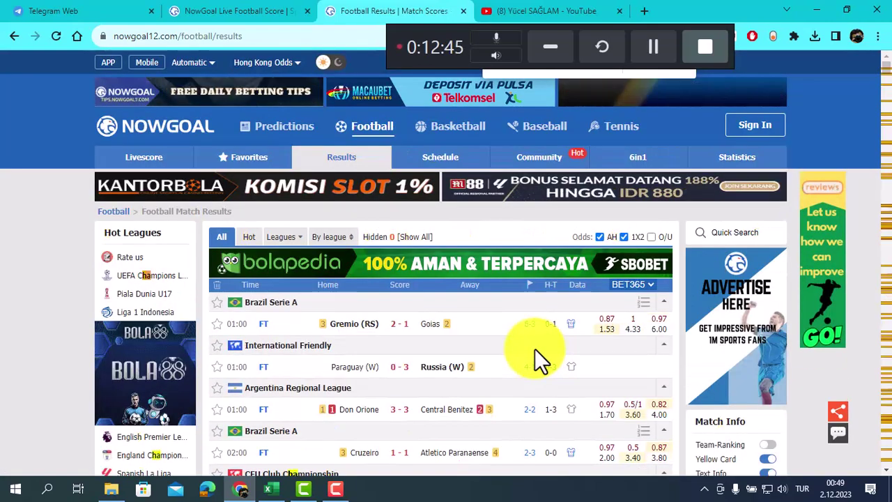
{"action": "scroll", "coordinate": [535, 348], "scroll_direction": "down", "scroll_amount": 15}
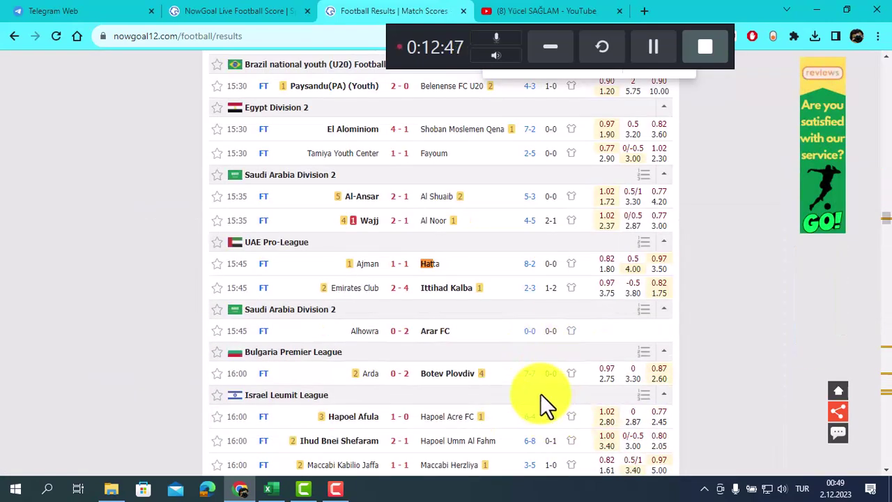
{"action": "scroll", "coordinate": [540, 393], "scroll_direction": "down", "scroll_amount": 10}
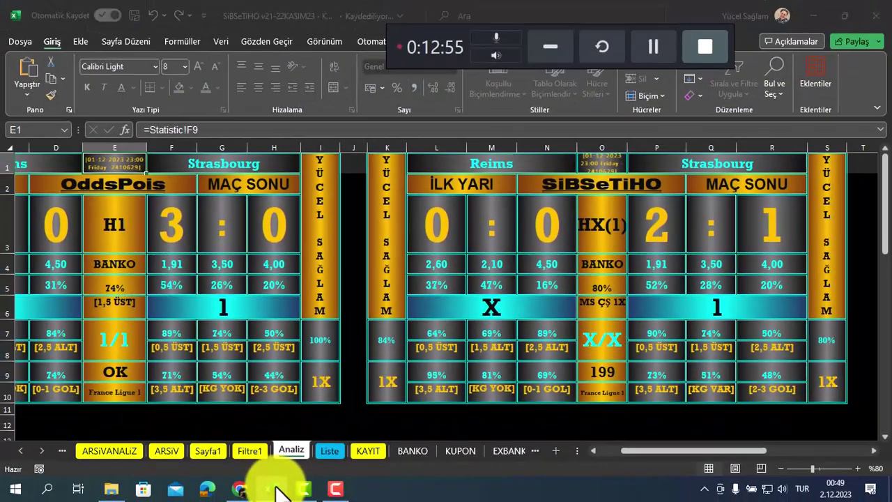
Switch from Excel back to Chrome's NowGoal live scores, showing Reims leading Strasbourg 2-1.
{"action": "left_click", "coordinate": [279, 490]}
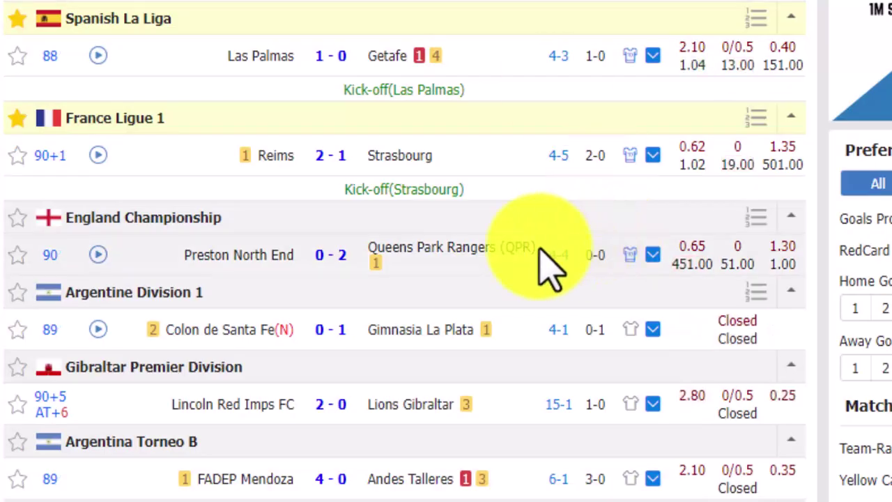
Search the live scores for Juventus matches and show the Reims–Strasbourg running and first odds popup.
{"action": "scroll", "coordinate": [596, 258], "scroll_direction": "up", "scroll_amount": 5}
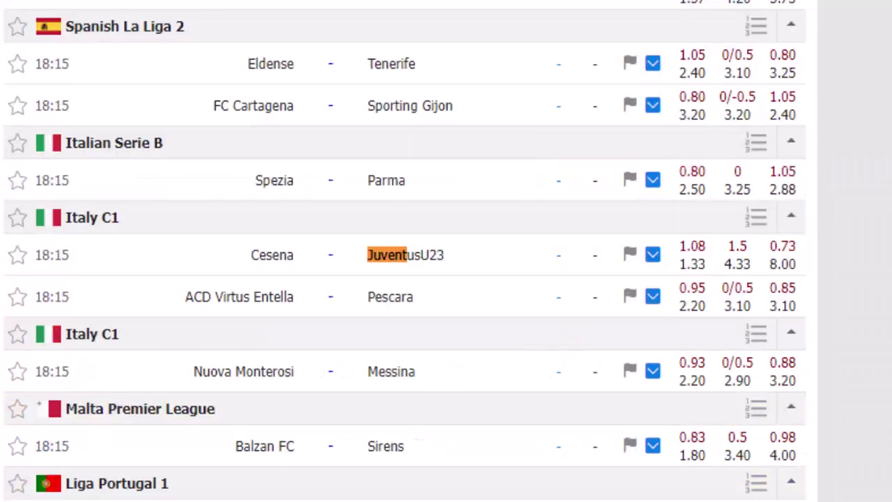
{"action": "key", "text": "Return"}
{"action": "key", "text": "Return"}
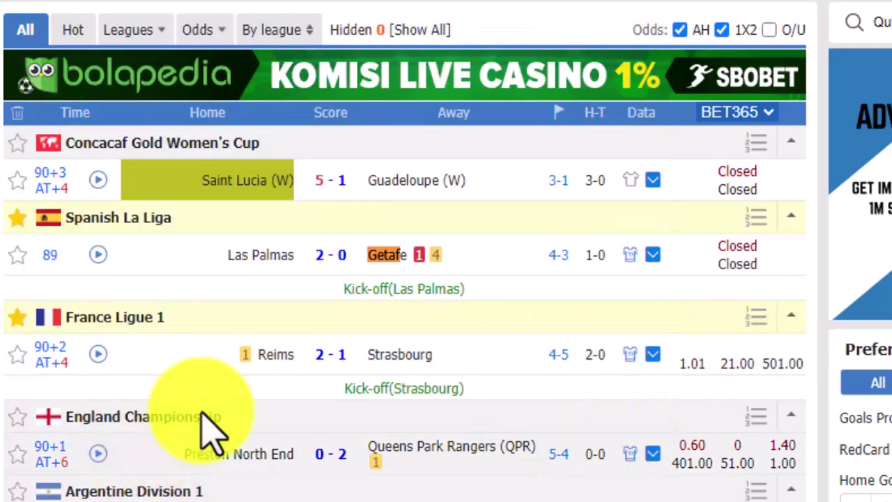
{"action": "mouse_move", "coordinate": [520, 391]}
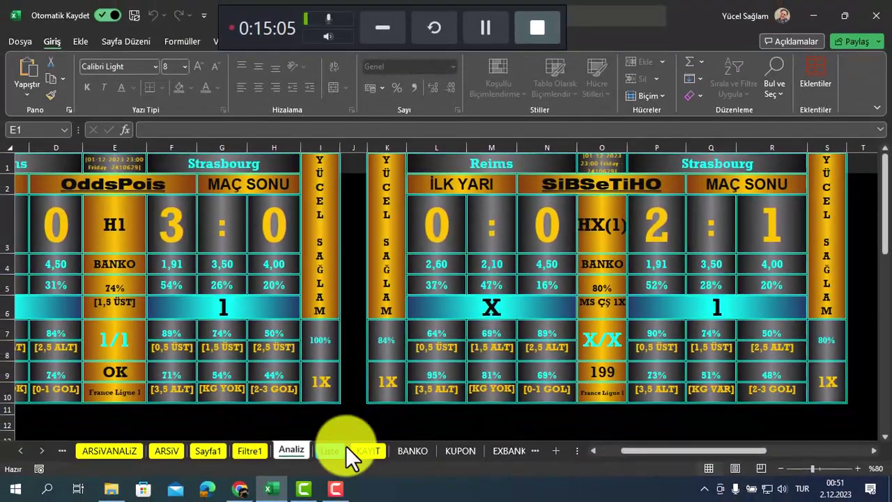
Look through the KUPON, BANKO and Liste sheets, ending on BANKO at row 1745.
{"action": "left_click", "coordinate": [462, 451]}
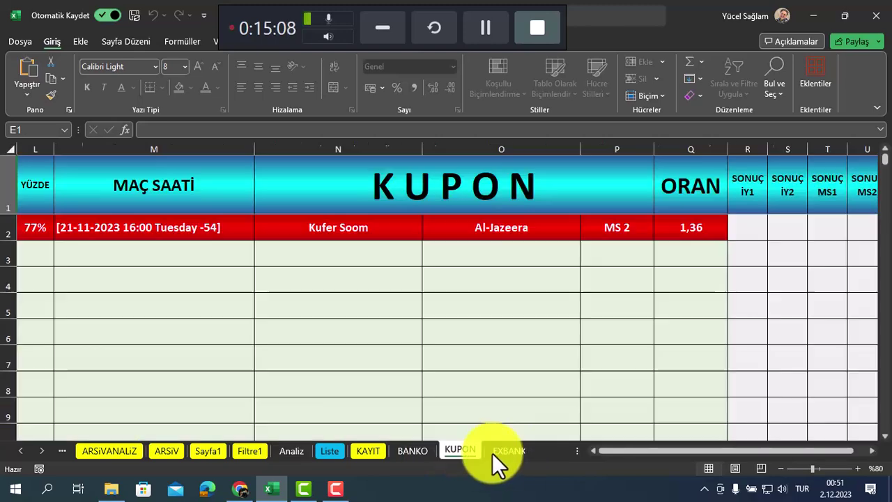
{"action": "left_click", "coordinate": [404, 453]}
{"action": "left_click", "coordinate": [317, 453]}
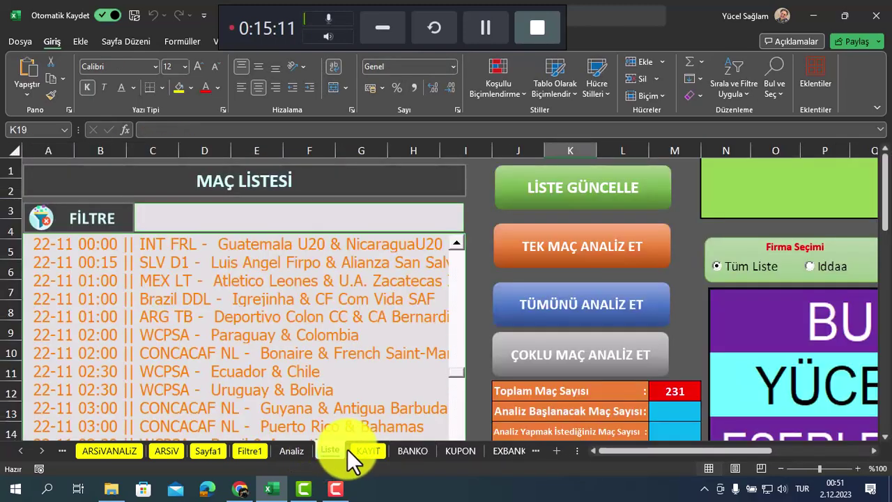
{"action": "left_click", "coordinate": [406, 453]}
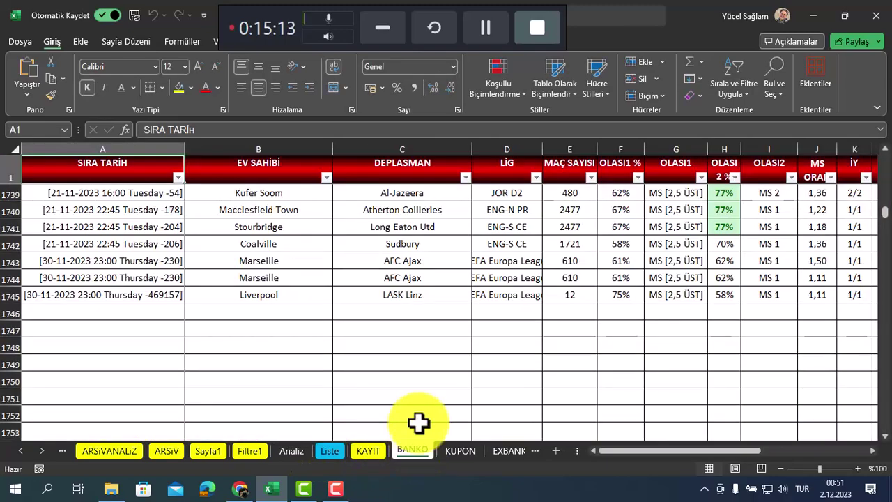
{"action": "left_click_drag", "start_coordinate": [620, 453], "coordinate": [616, 447]}
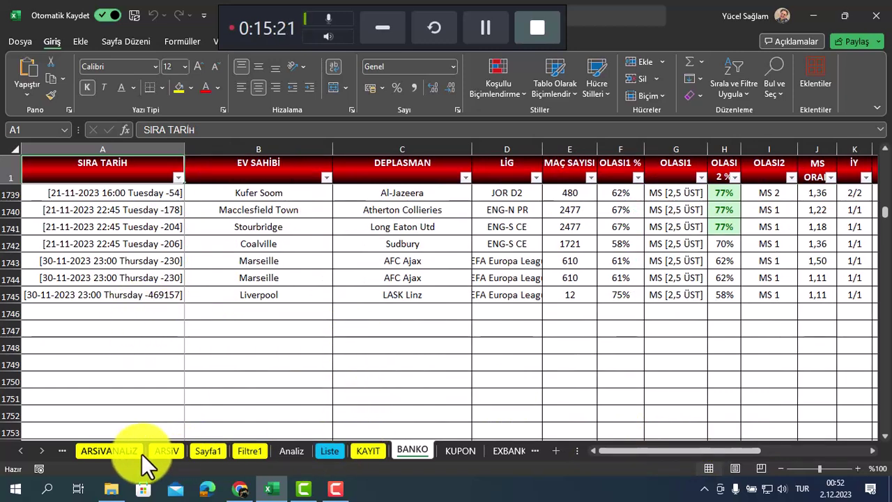
Scroll the sheet tab list left until ListData and TeamData are visible.
{"action": "left_click", "coordinate": [22, 452]}
{"action": "left_click", "coordinate": [23, 451]}
{"action": "left_click", "coordinate": [23, 452]}
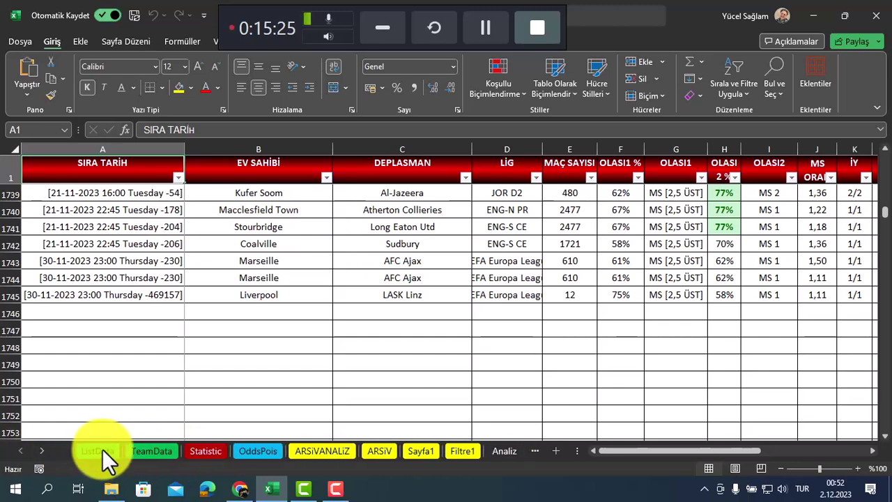
On ListData, inspect the SAĞDAN formula extracting match code 2410629 and the BİRLEŞTİR live-link formula.
{"action": "left_click", "coordinate": [102, 449]}
{"action": "left_click", "coordinate": [365, 302]}
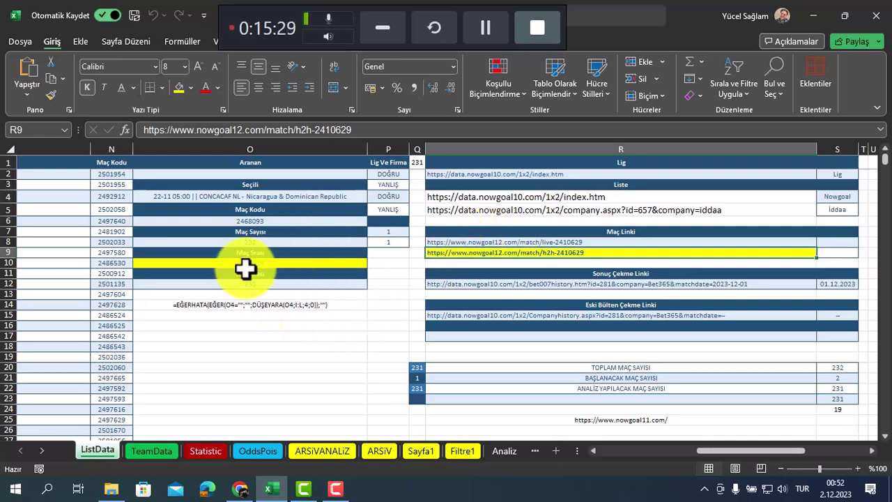
{"action": "left_click", "coordinate": [248, 262]}
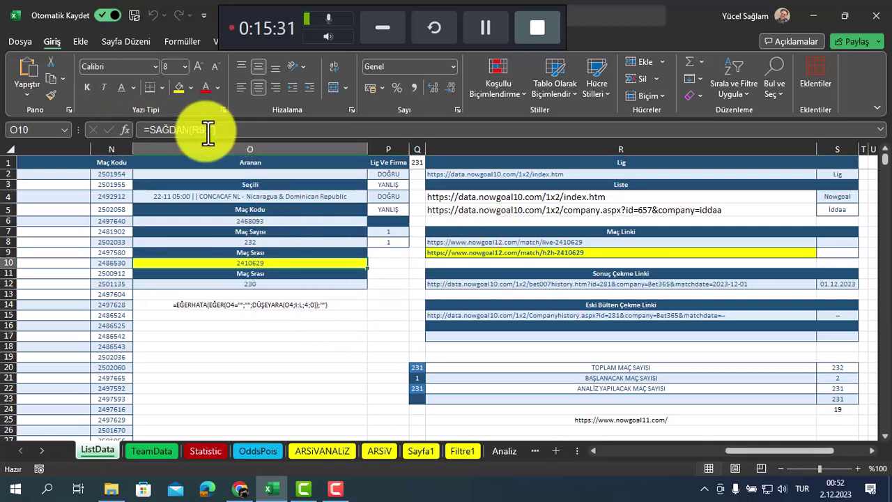
{"action": "left_click", "coordinate": [453, 243]}
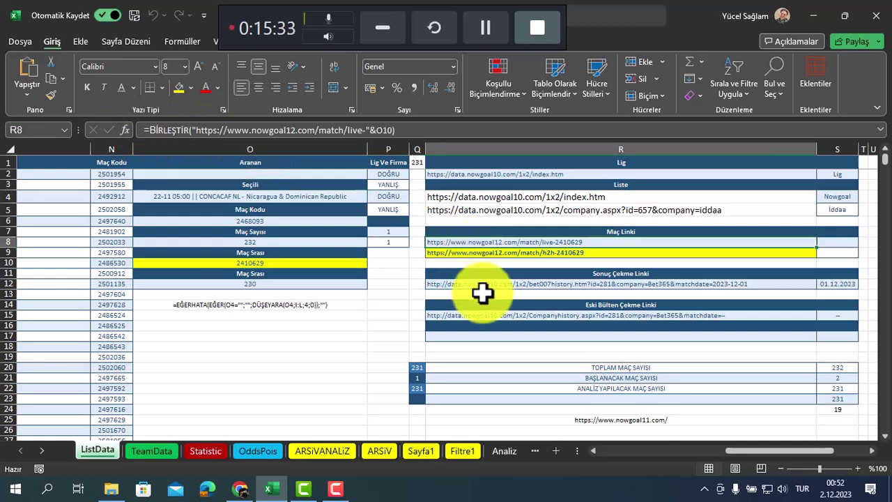